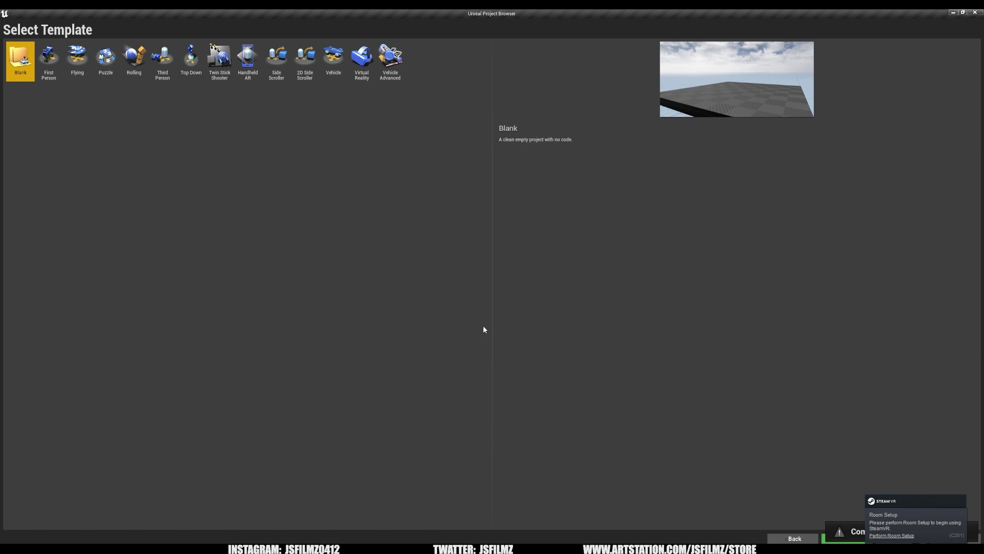
Pick the Third Person template in Unreal Engine 4.27 and dismiss the SteamVR notice
click(167, 65)
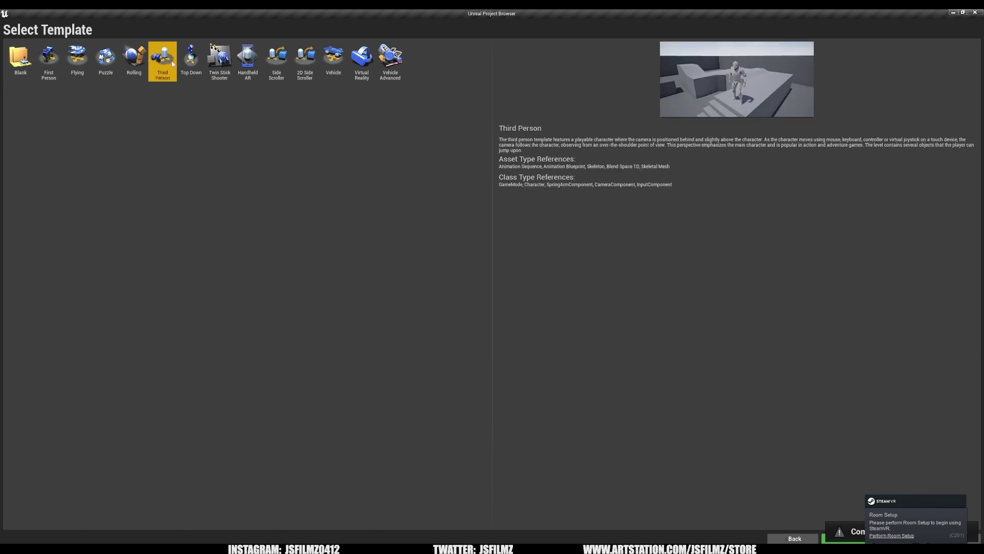
click(892, 536)
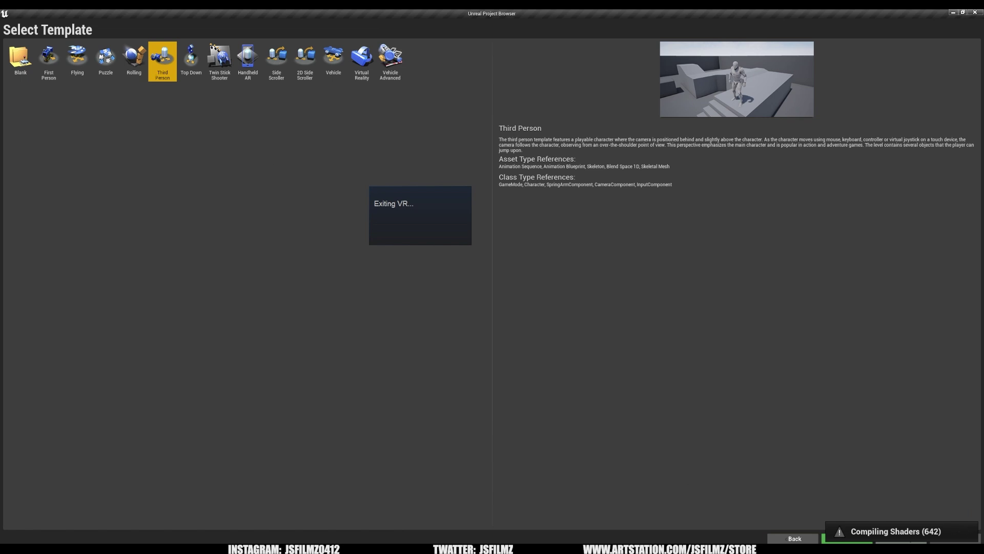
Continue to Unreal's project settings, then search Sketchfab for downloadable 'character' models and open Cyberpunk character
click(847, 539)
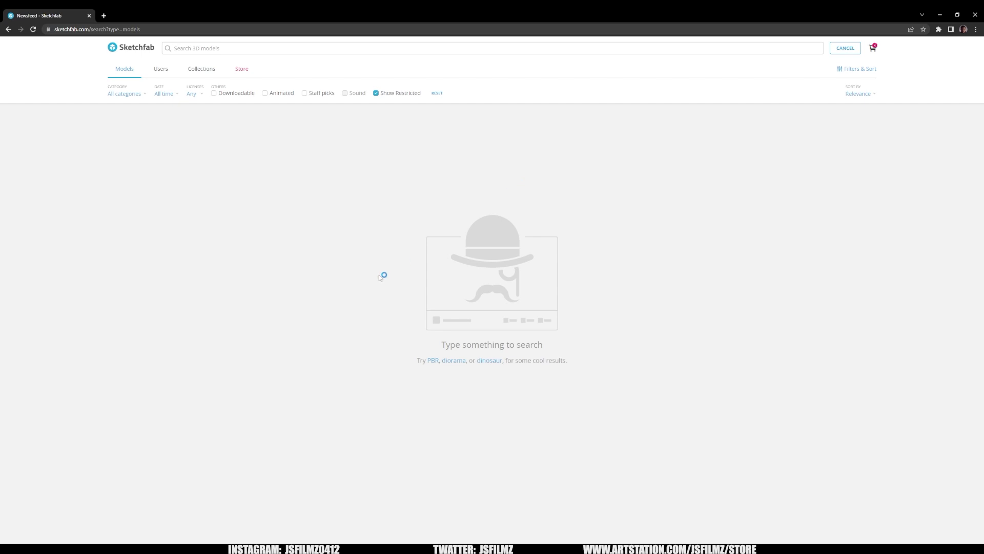
click(214, 93)
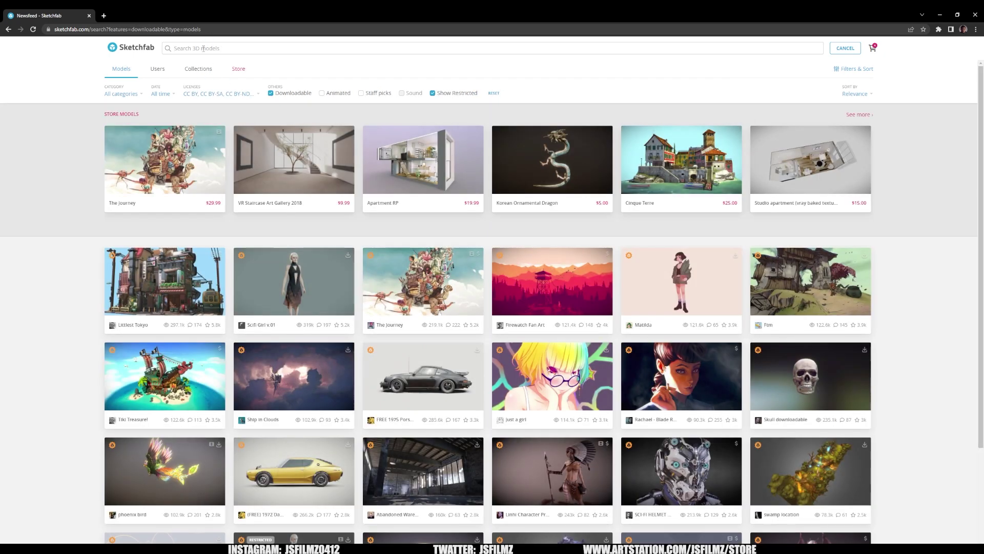
click(203, 47)
text(character)
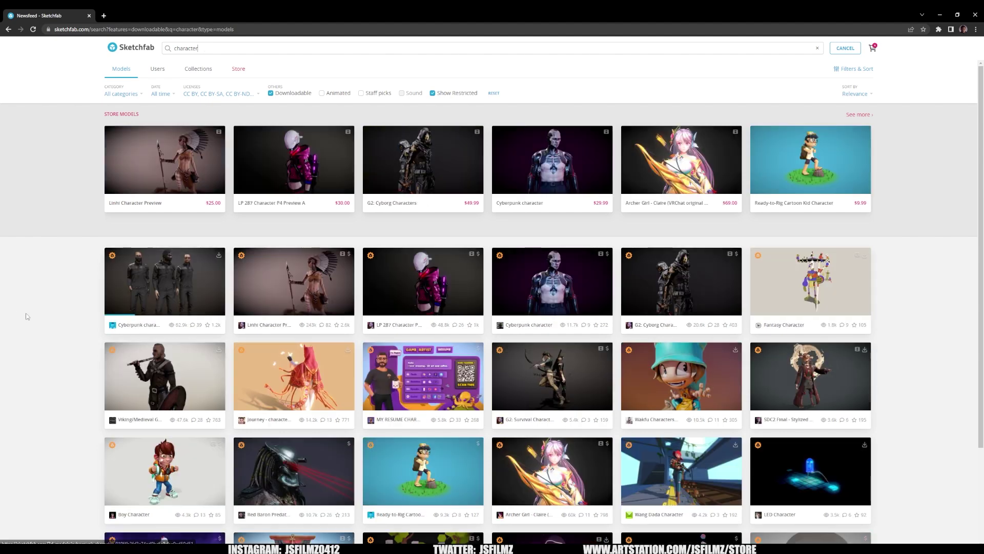
click(325, 279)
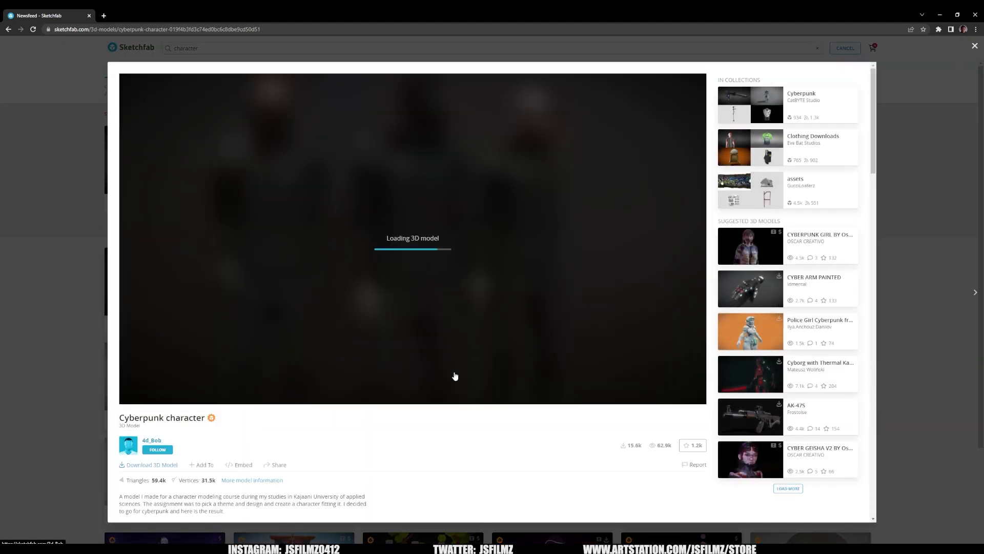
key(alt+Tab)
key(alt+Tab)
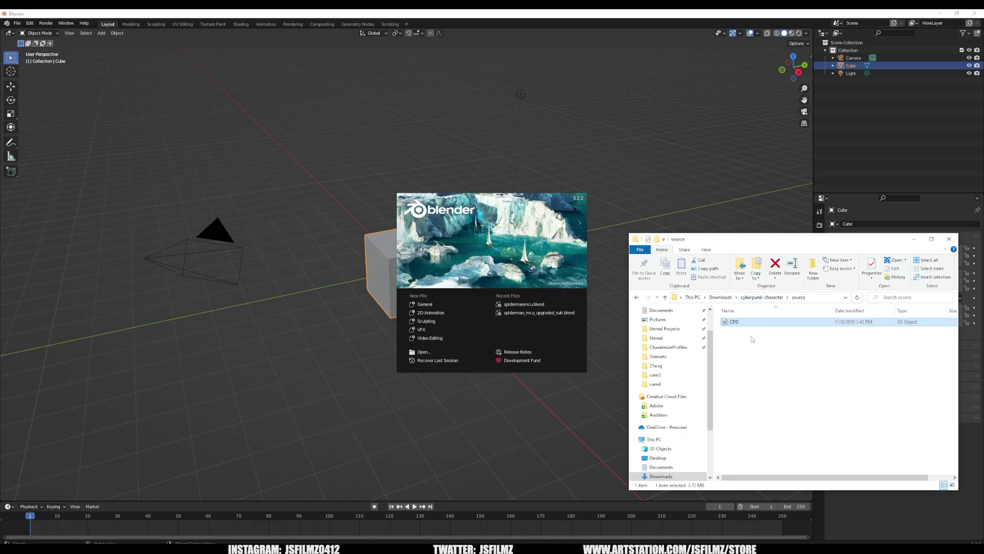
Close Blender's splash screen and delete the default camera, cube and light
click(374, 266)
key(a)
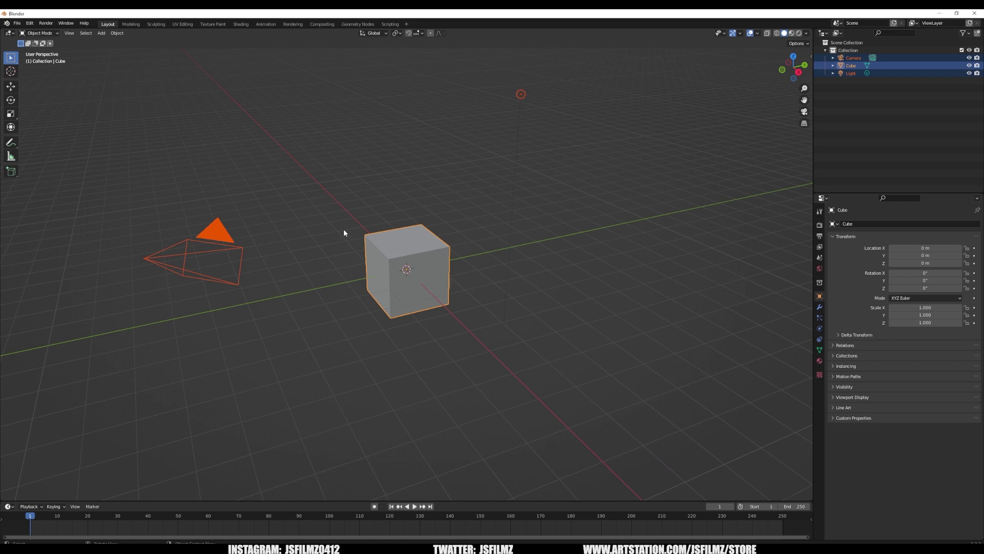
key(Delete)
Import the character FBX from the cyberpunk-character/source folder
click(17, 24)
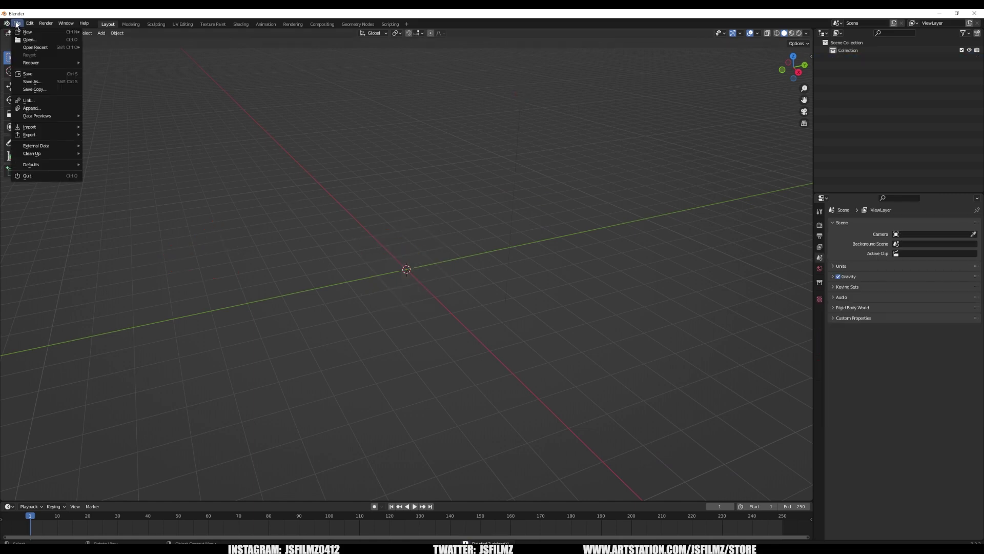
mouse_move(36, 127)
click(108, 196)
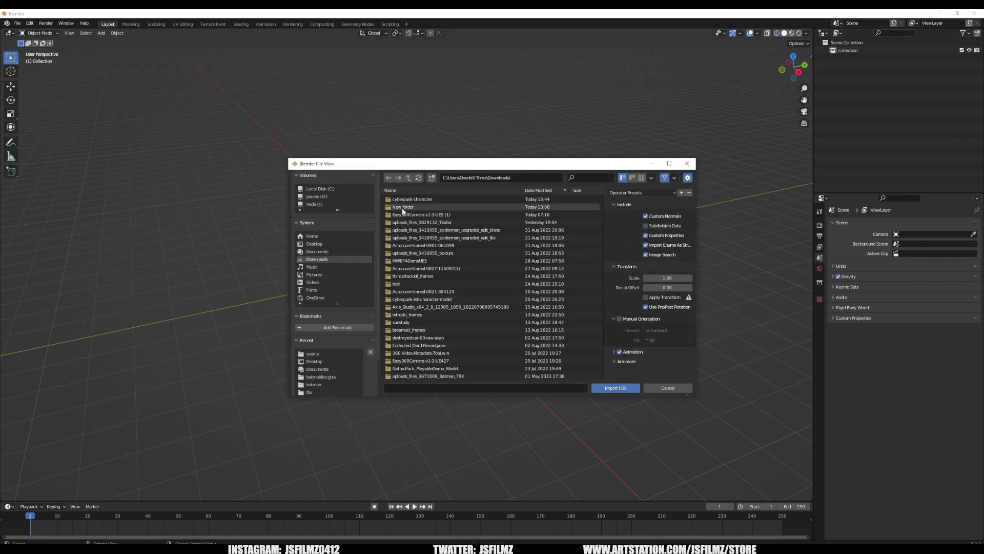
double_click(415, 200)
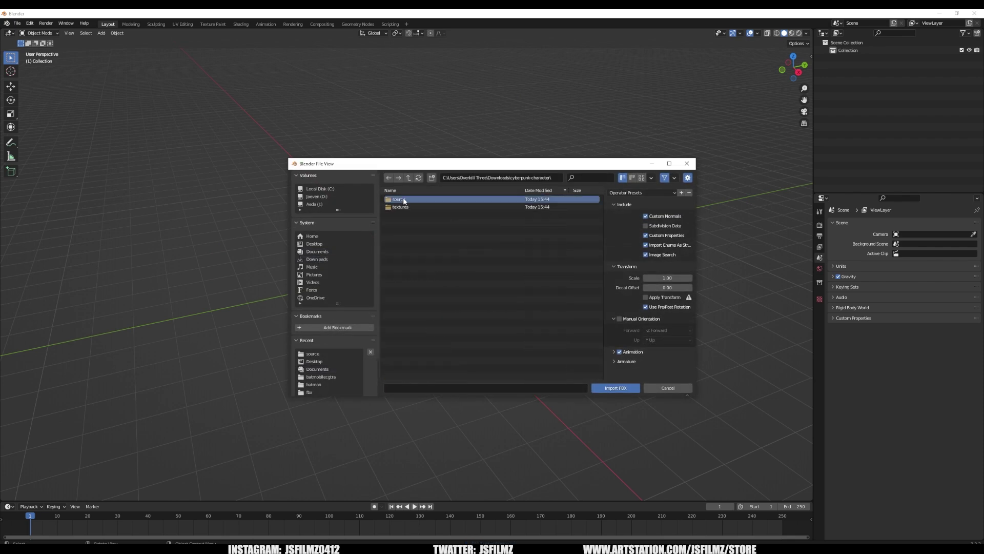
double_click(399, 199)
double_click(403, 200)
scroll(417, 265, up, 7)
middle_drag(406, 238, 586, 213)
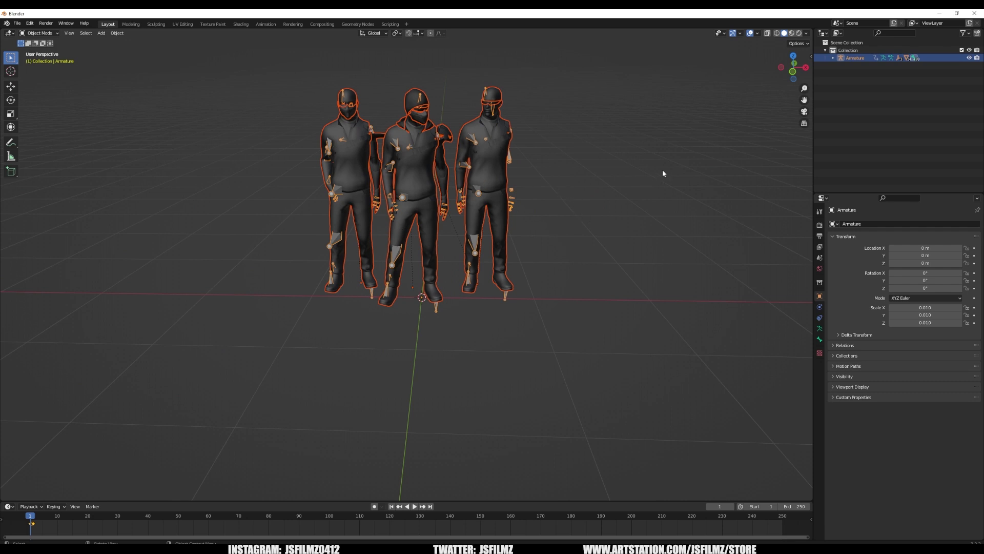
Delete the left character, the armature, the floating arm CP_Arm001 and the right character
click(301, 189)
click(354, 151)
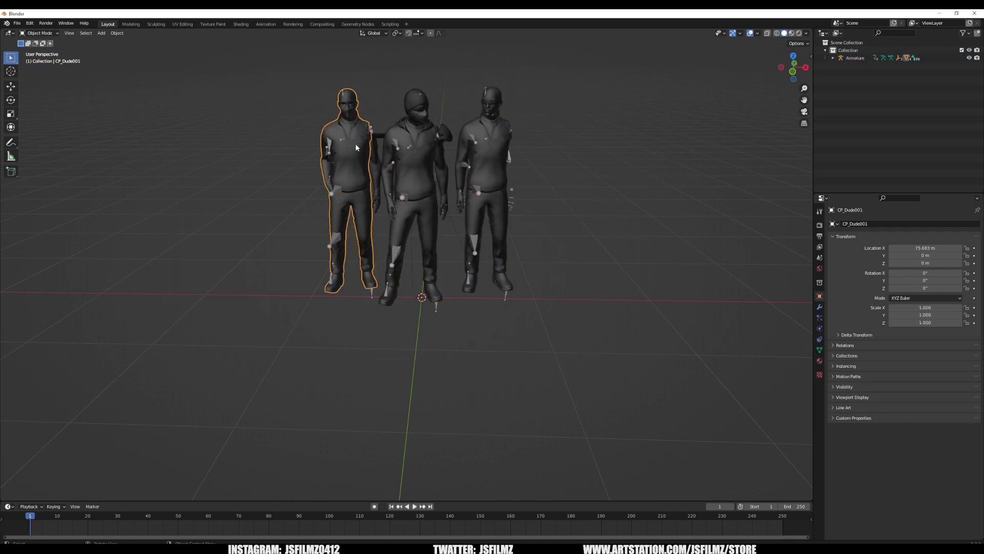
key(Delete)
click(351, 142)
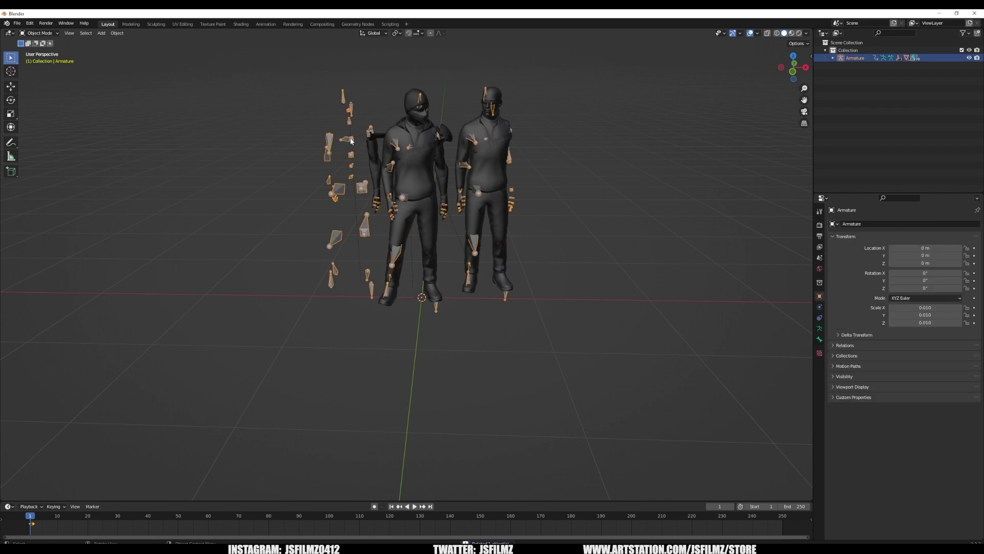
key(Delete)
scroll(498, 192, down, 10)
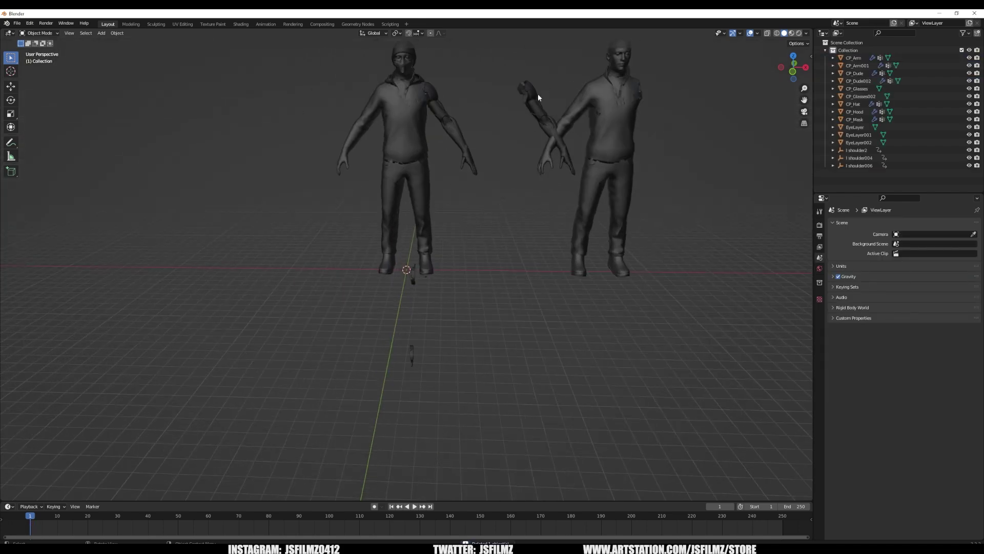
click(539, 97)
key(Delete)
click(616, 106)
key(Delete)
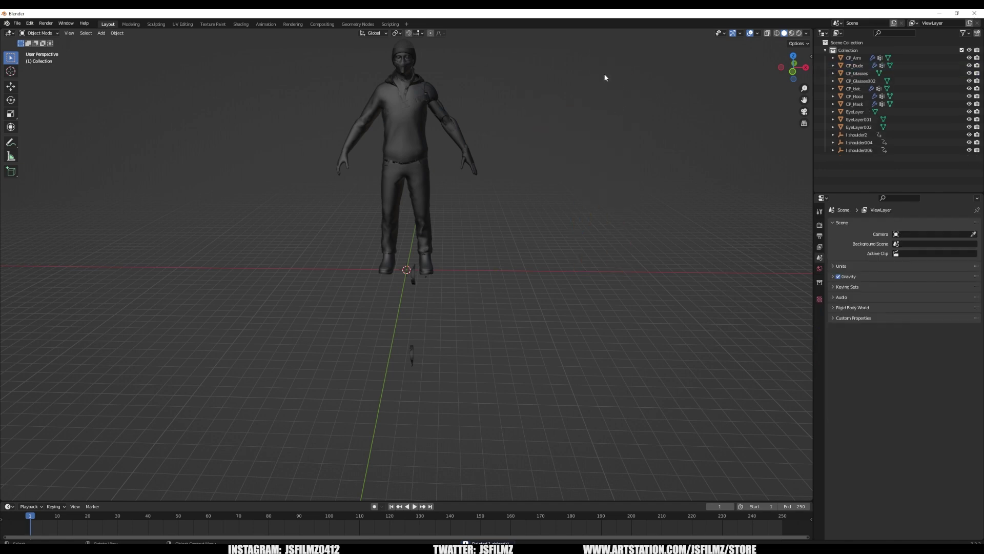
Remove both stray glasses objects and the EyeLayer eye objects
click(415, 279)
key(Delete)
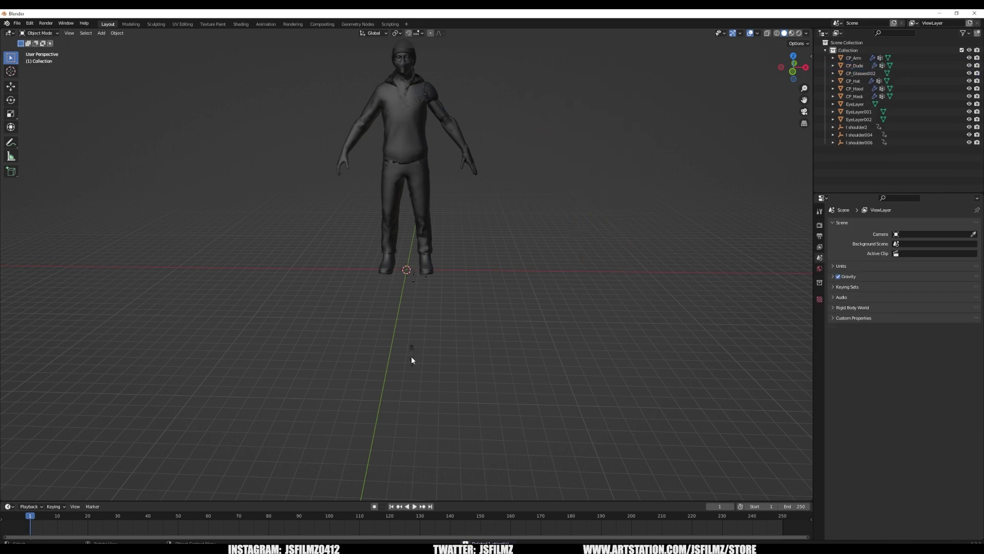
click(411, 356)
key(Delete)
scroll(414, 293, up, 5)
click(441, 324)
key(Delete)
click(440, 326)
shift+click(441, 290)
key(ctrl+j)
right_click(855, 97)
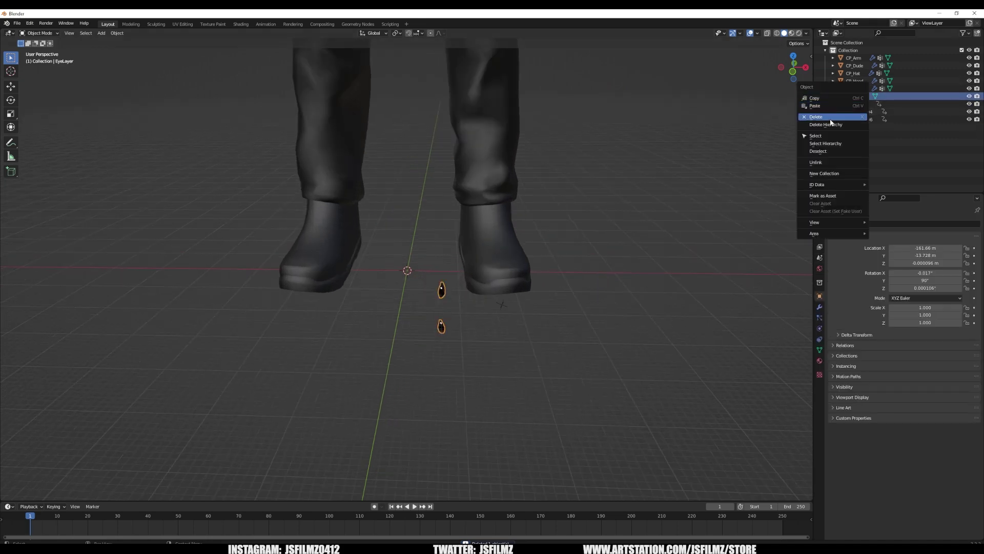
click(822, 124)
Frame the character and check the remaining parts CP_Dude, CP_Arm, CP_Hood, CP_Mask and CP_Hat
click(859, 104)
scroll(515, 133, down, 5)
key(Home)
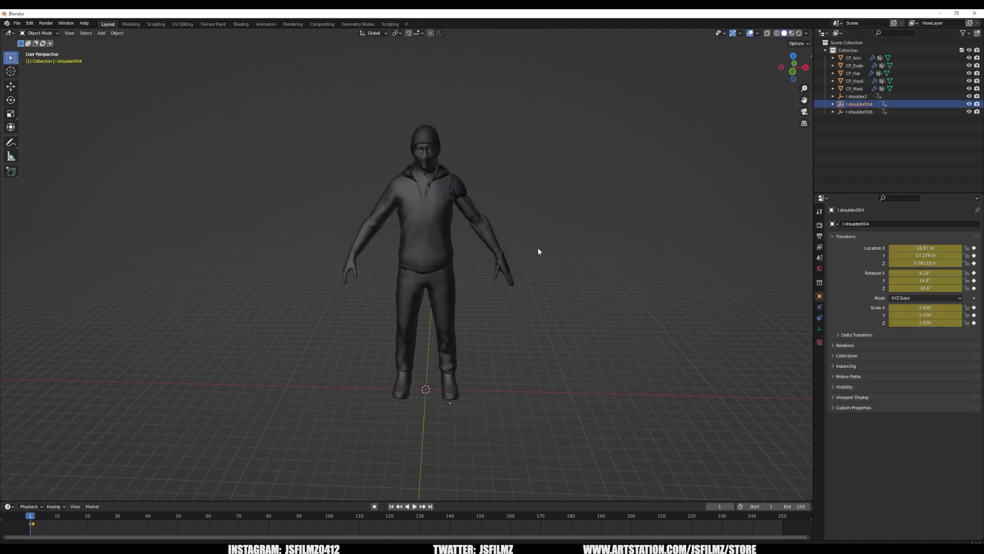
click(431, 229)
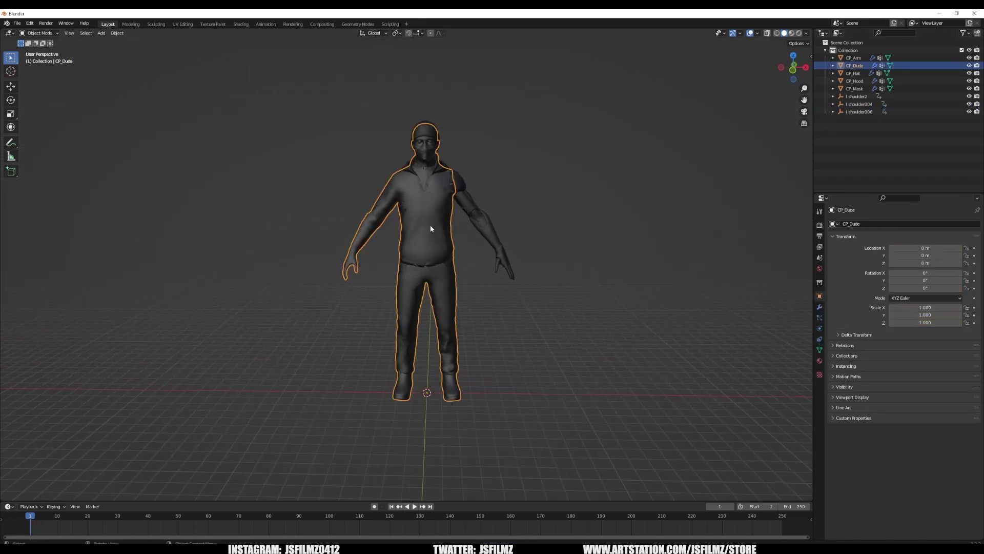
click(491, 228)
click(446, 167)
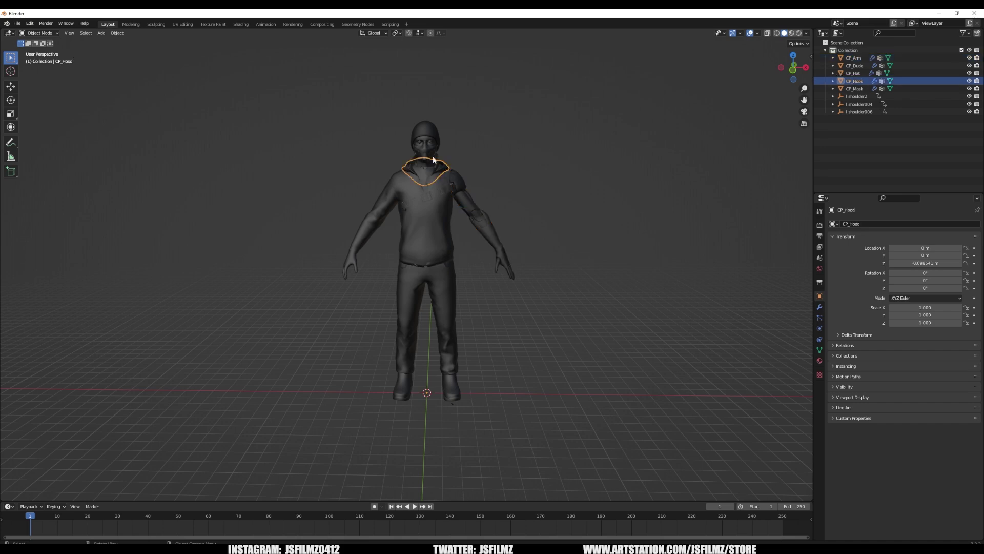
click(447, 166)
click(446, 166)
Unlink the shoulder empties l shoulder004, l shoulder2 and l shoulder006 from the scene
click(452, 404)
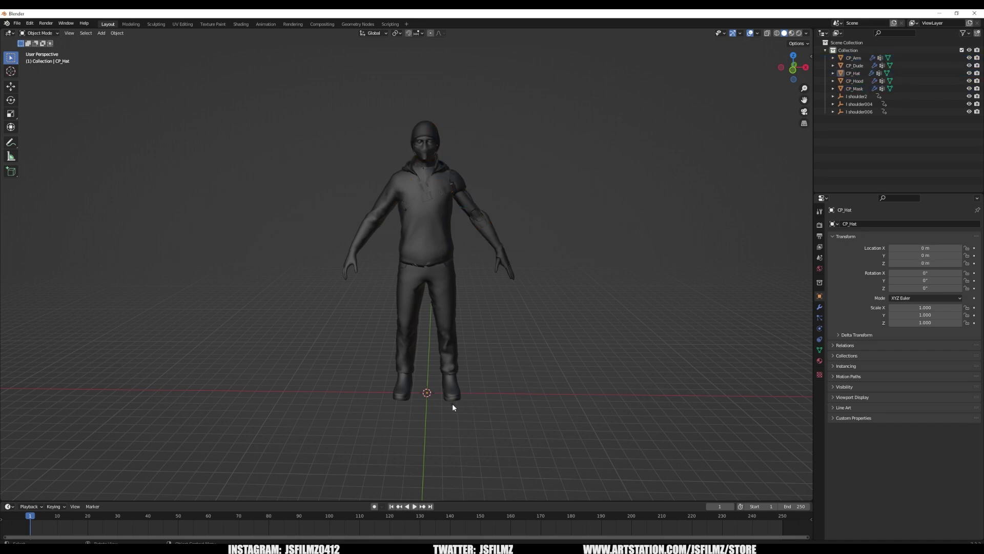
key(i)
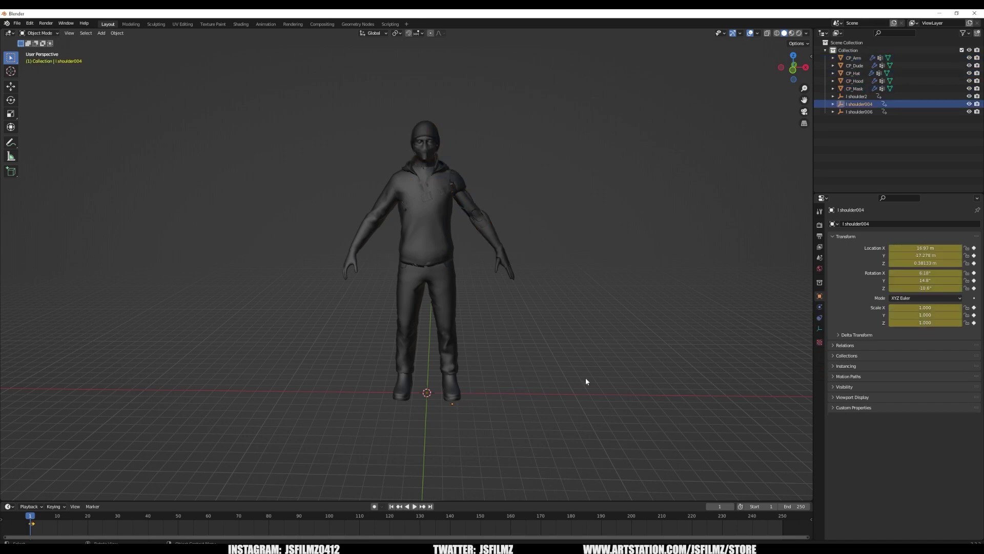
right_click(864, 104)
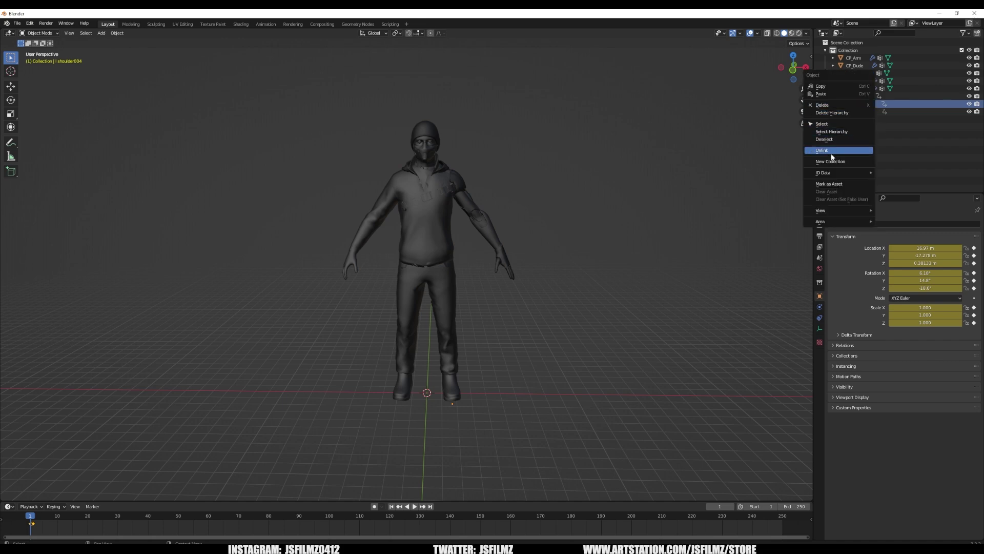
click(828, 151)
click(866, 98)
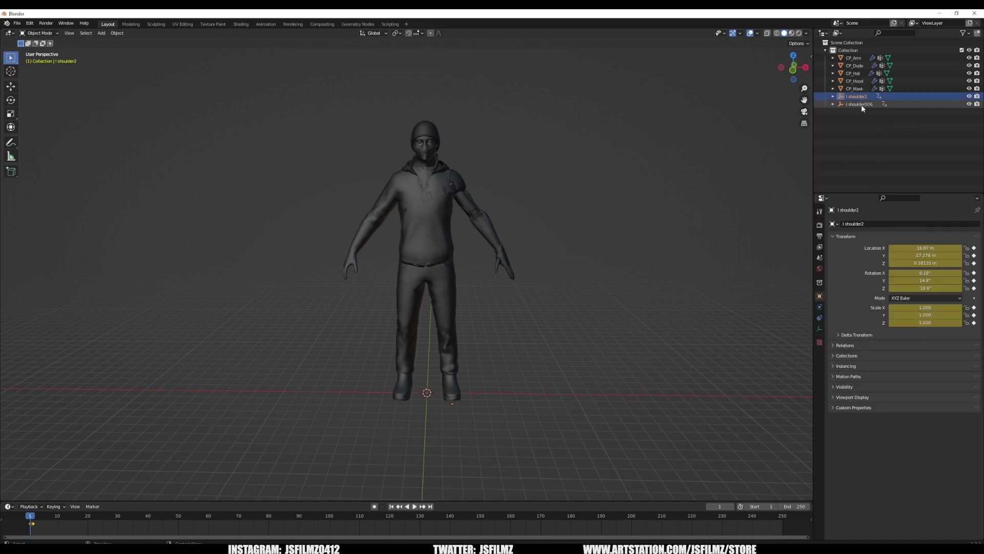
right_click(847, 102)
click(847, 103)
right_click(841, 97)
right_click(850, 99)
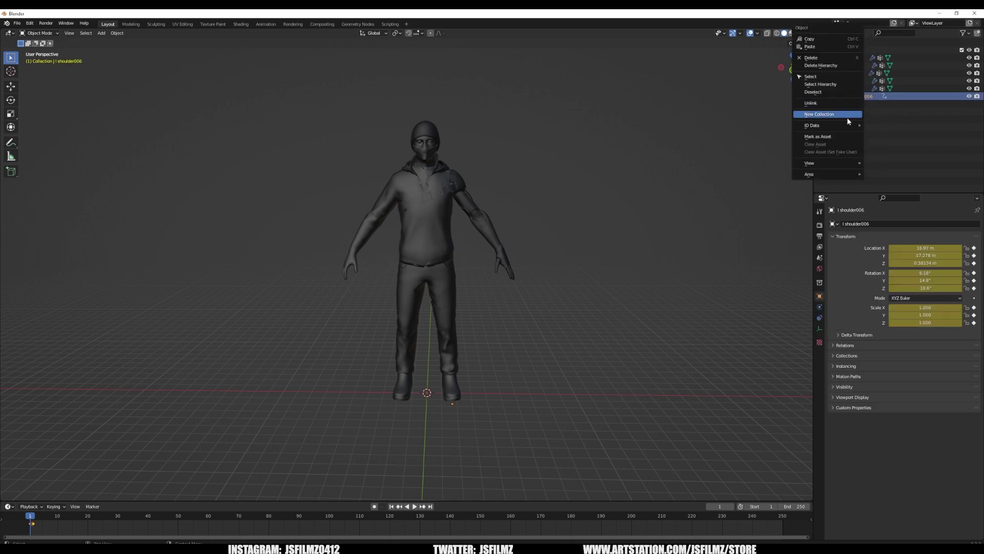
click(823, 103)
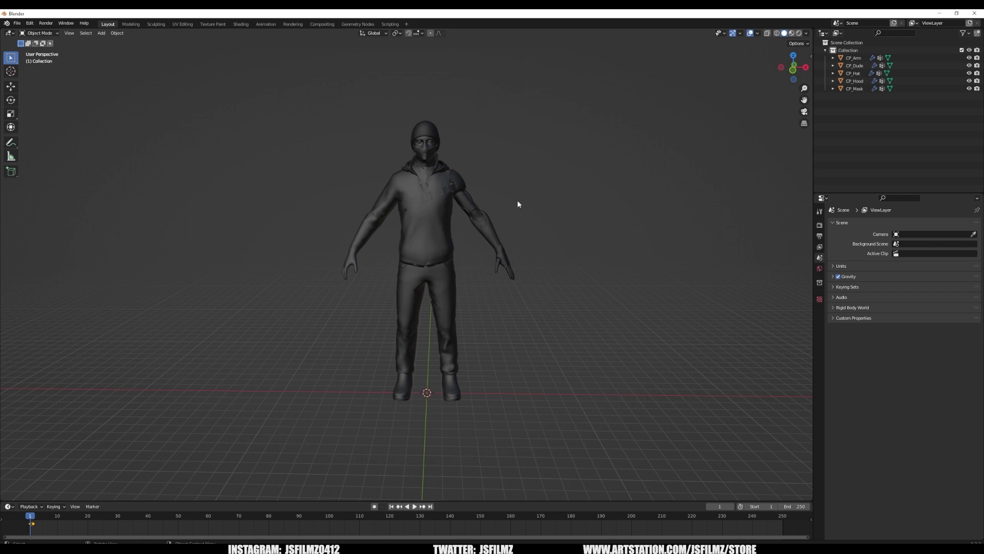
Select CP_Dude, CP_Arm, CP_Hat, CP_Hood and CP_Mask together and join them with Ctrl+J
click(855, 66)
click(858, 58)
click(861, 66)
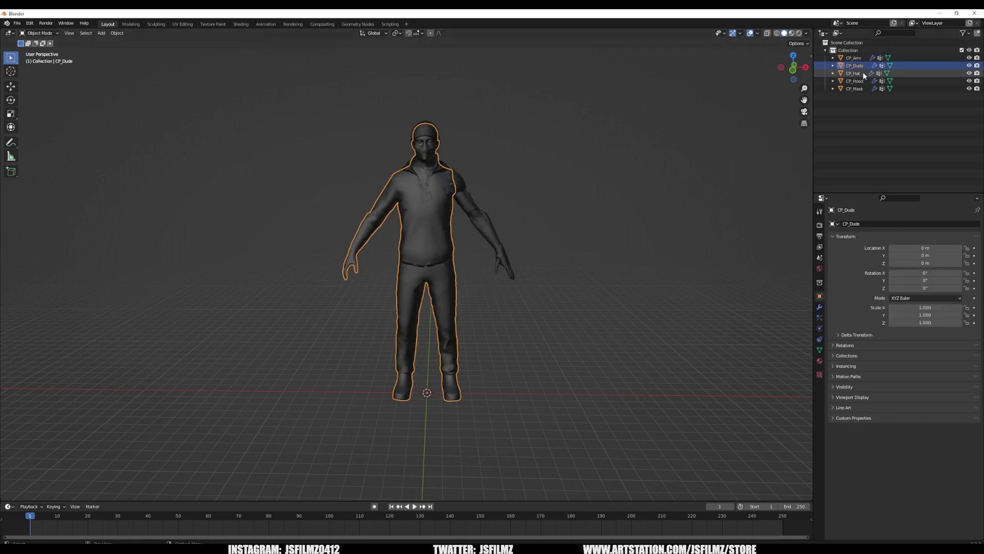
click(863, 73)
click(865, 81)
click(865, 88)
middle_drag(638, 227, 598, 221)
click(590, 223)
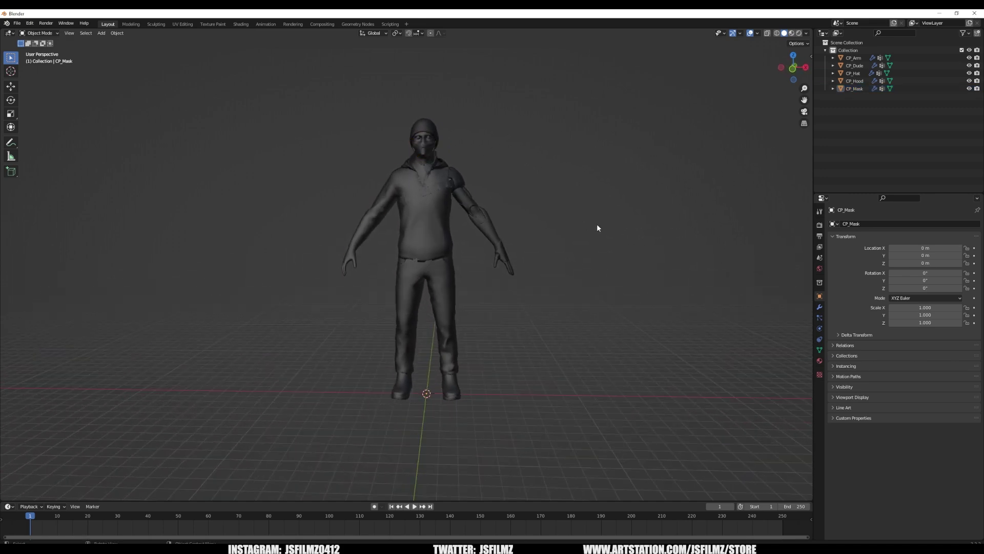
key(a)
key(ctrl+j)
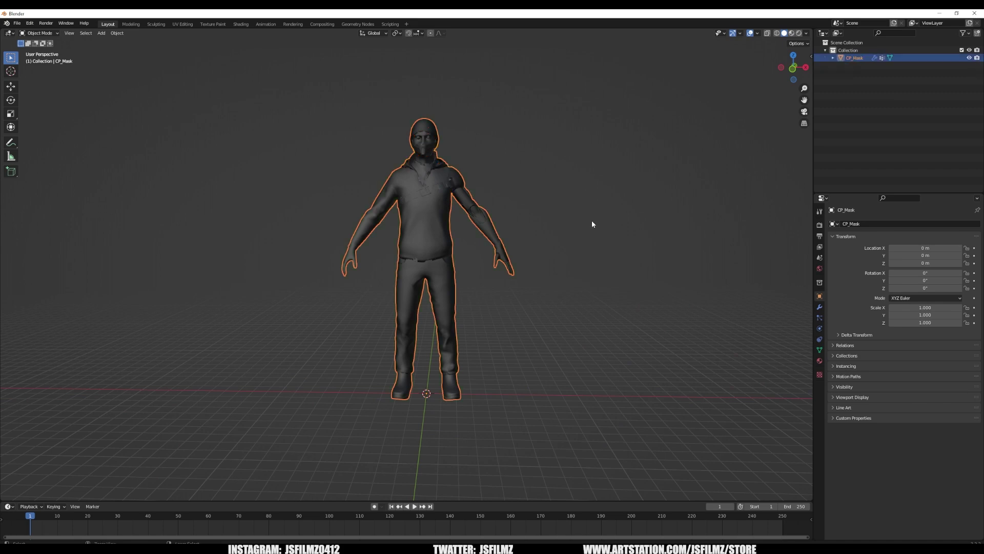
middle_drag(519, 198, 586, 214)
Start an FBX export into Downloads/cyberpunk-character with the file name toaccurig
click(17, 23)
mouse_move(49, 137)
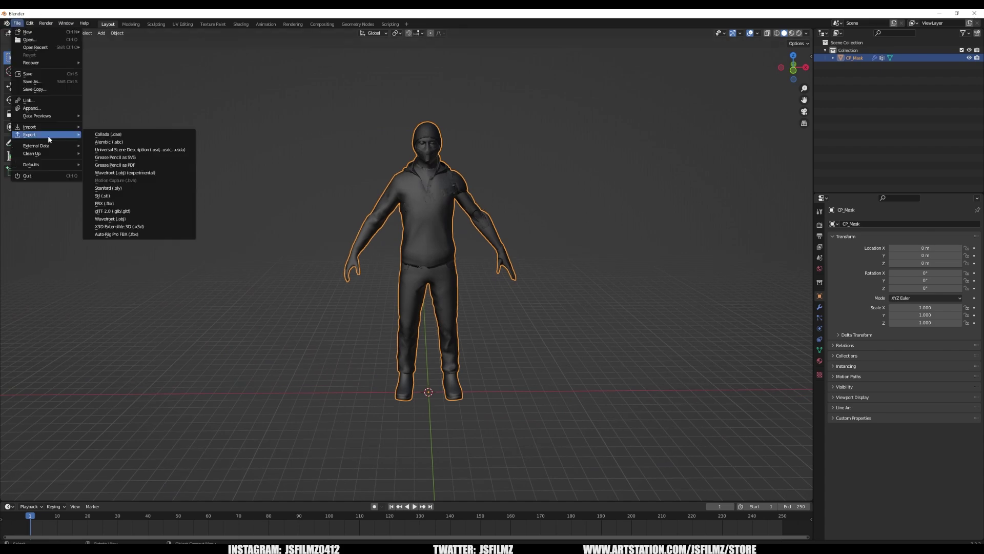
click(110, 204)
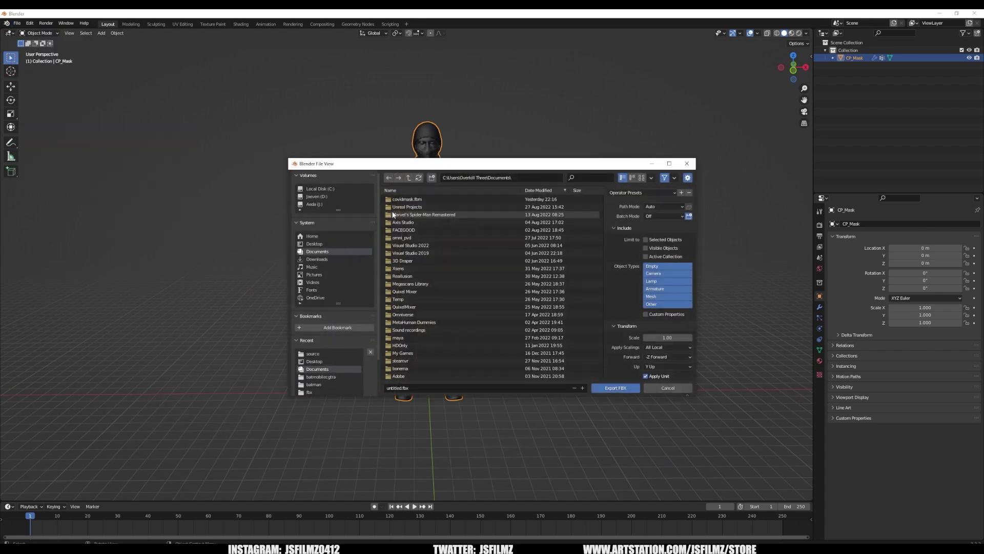
click(319, 260)
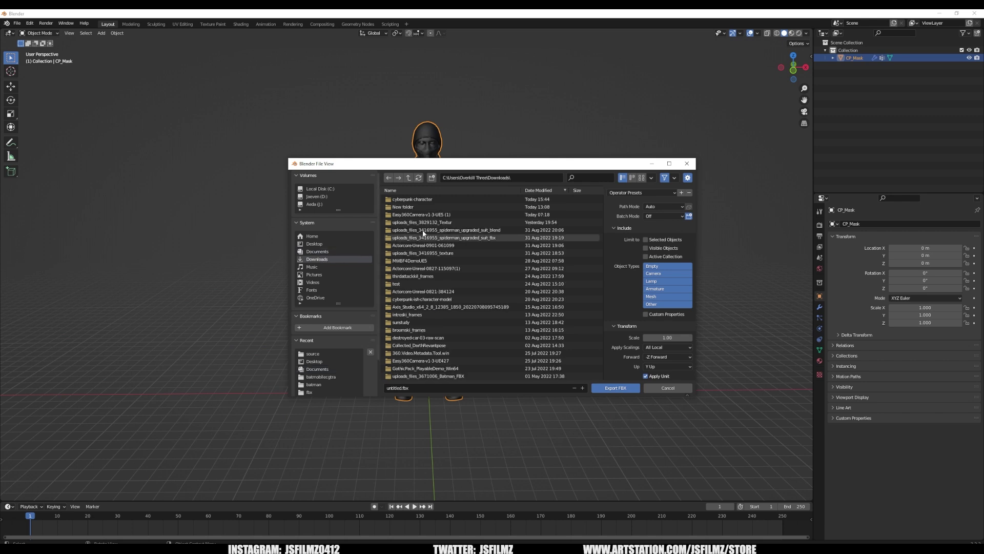
double_click(420, 199)
click(418, 387)
text(toaccurig)
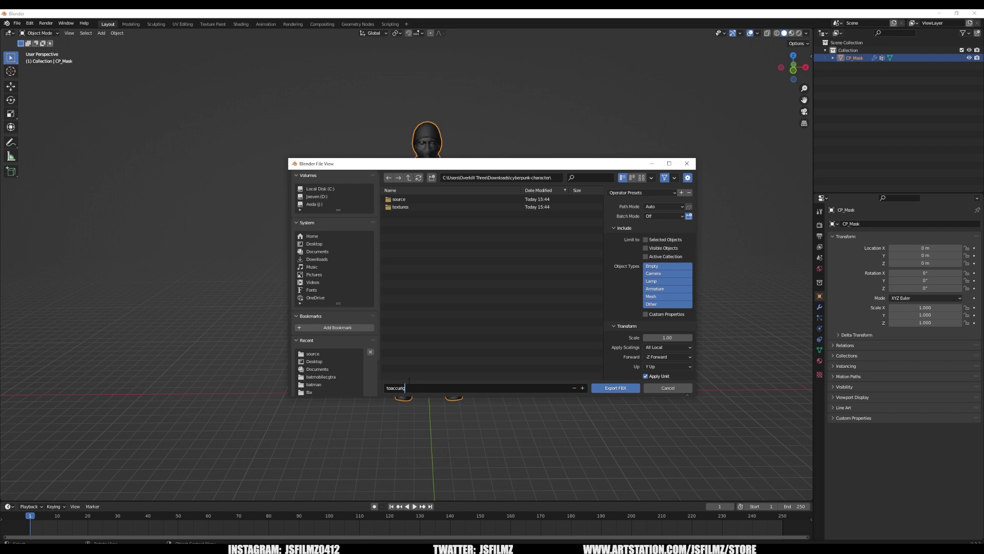
Export mesh only, without leaf bones, with Edge smoothing and Path Mode Copy
click(660, 297)
scroll(653, 366, down, 3)
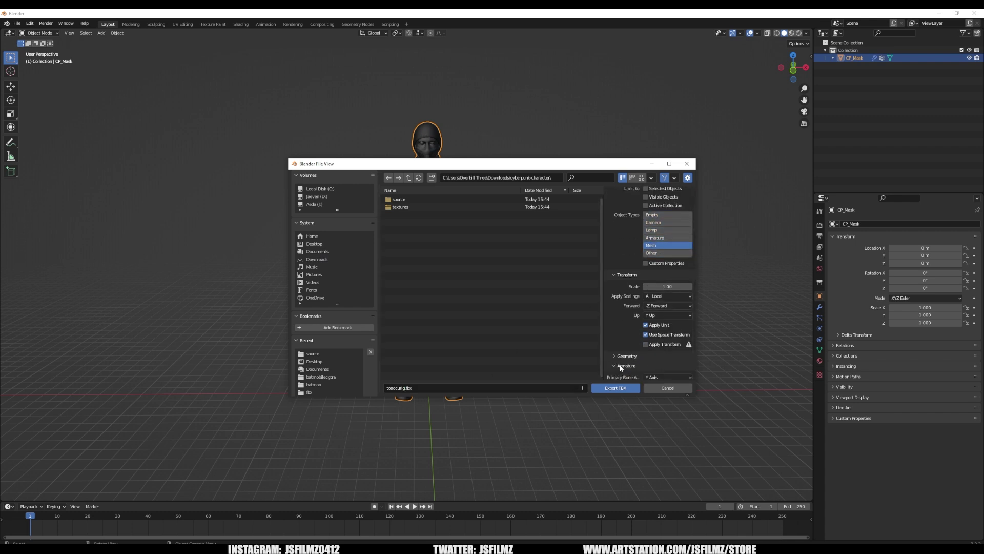
scroll(621, 367, down, 3)
click(646, 364)
click(615, 304)
click(664, 315)
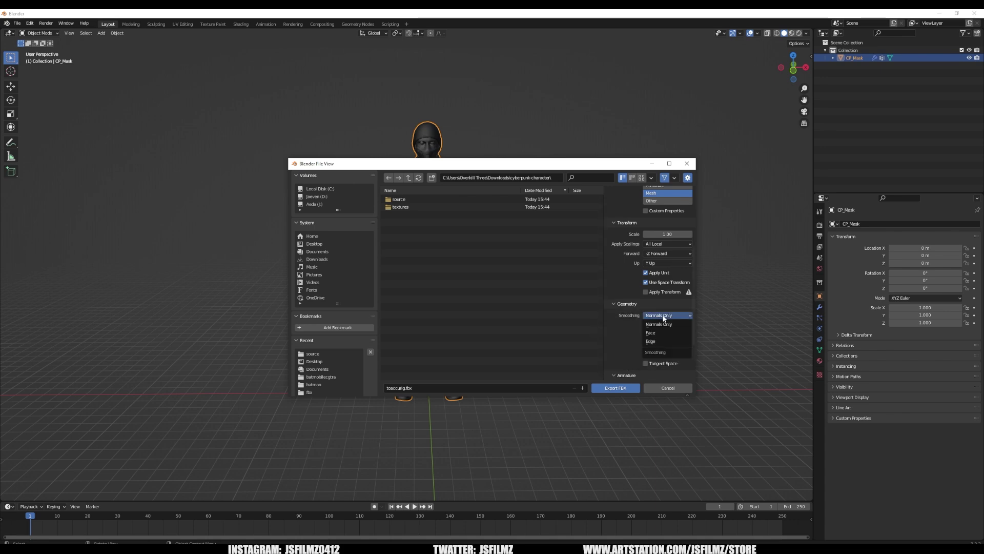
click(650, 342)
scroll(621, 334, up, 5)
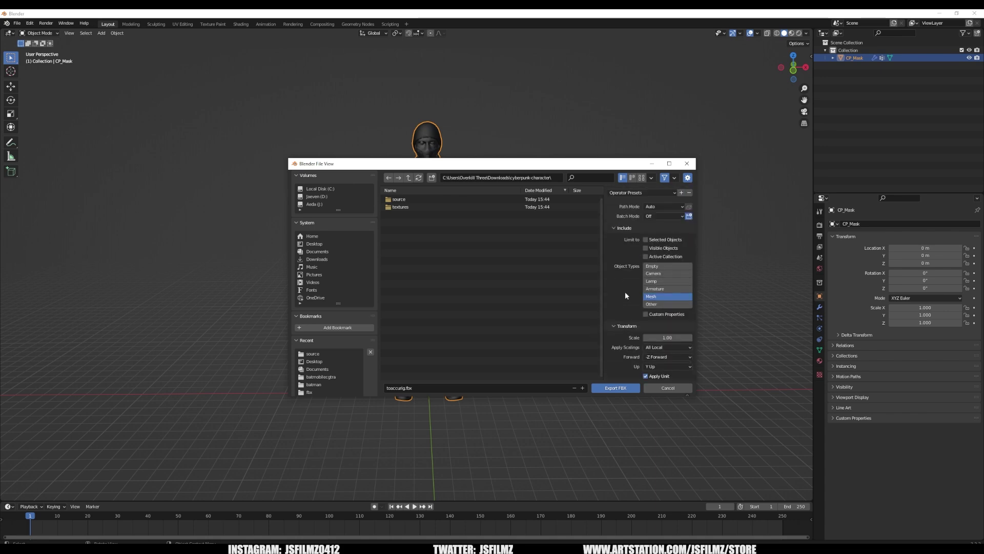
click(663, 206)
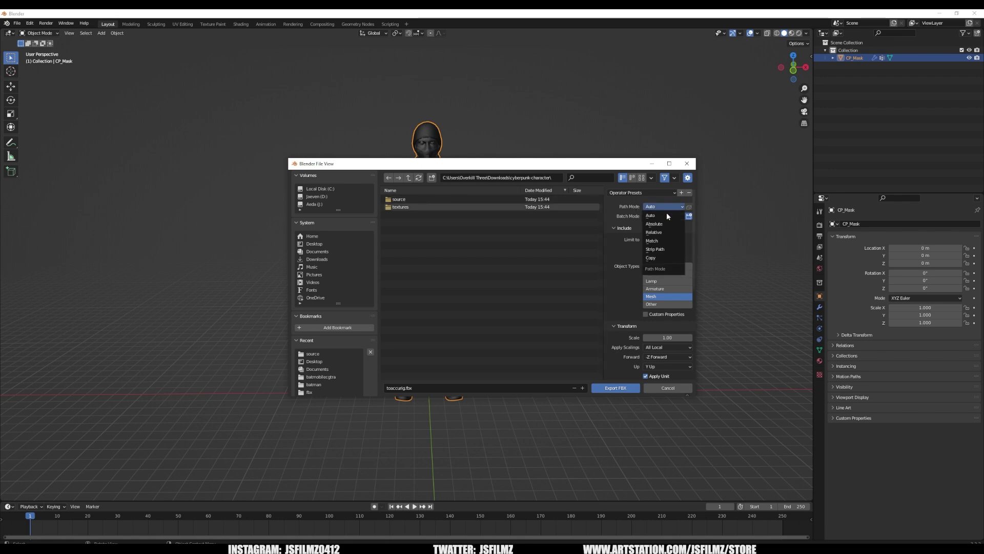
click(653, 261)
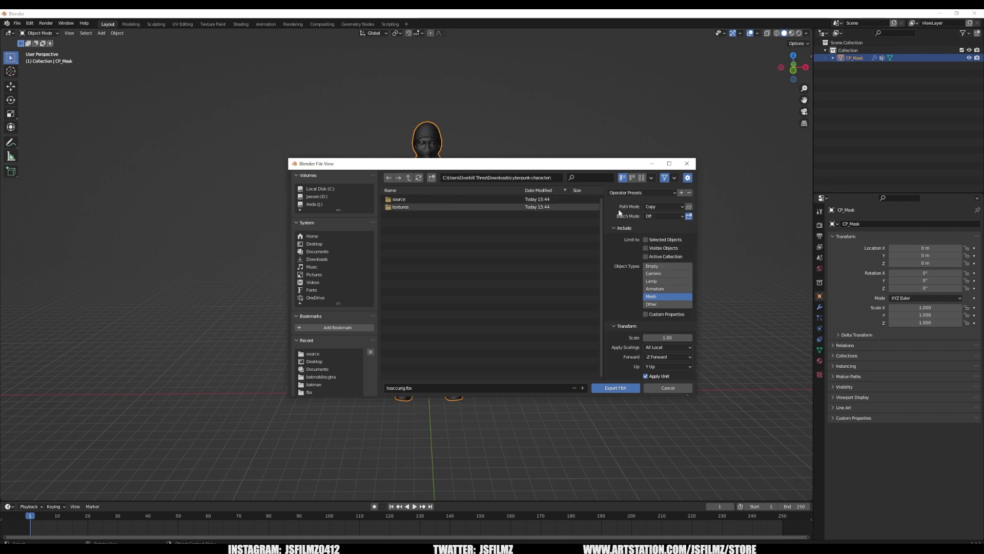
click(610, 388)
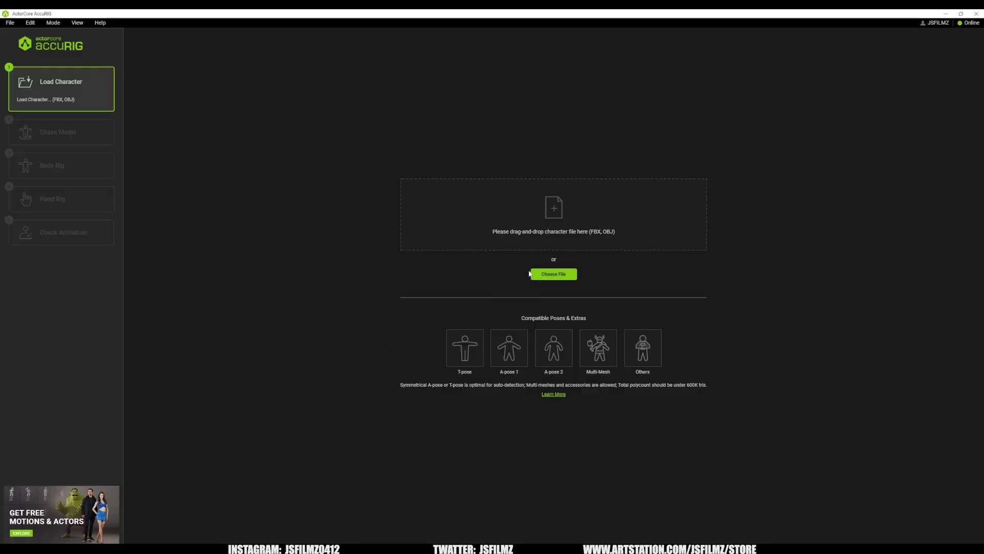
Load toaccurig.fbx from Downloads/cyberpunk-character and centre the line on the hips at 49.61
click(531, 273)
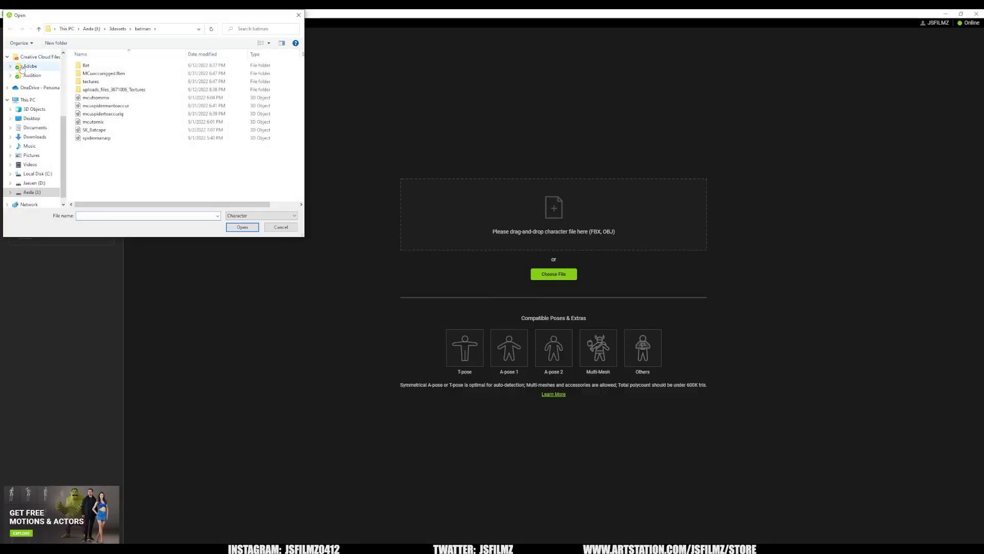
click(34, 137)
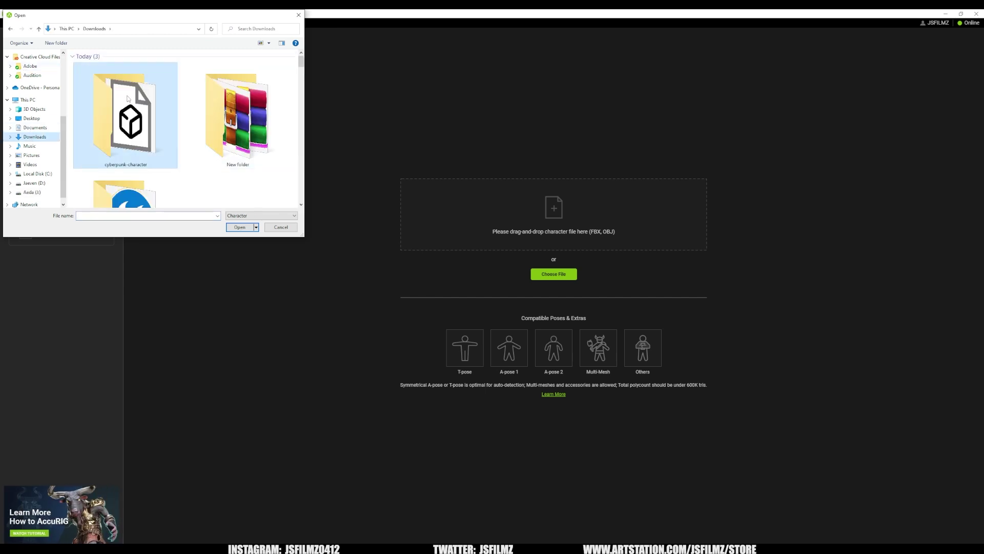
double_click(128, 99)
double_click(92, 82)
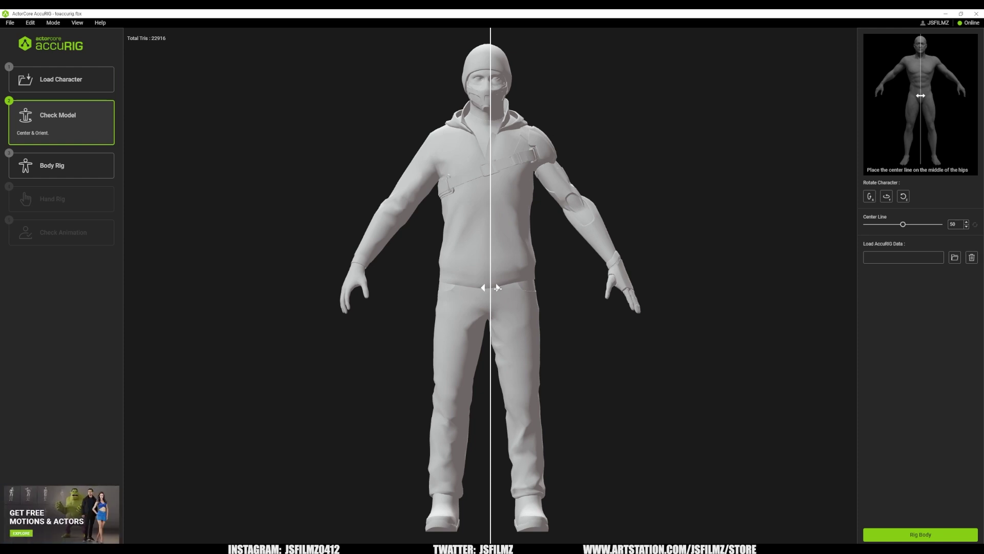
drag(498, 288, 487, 285)
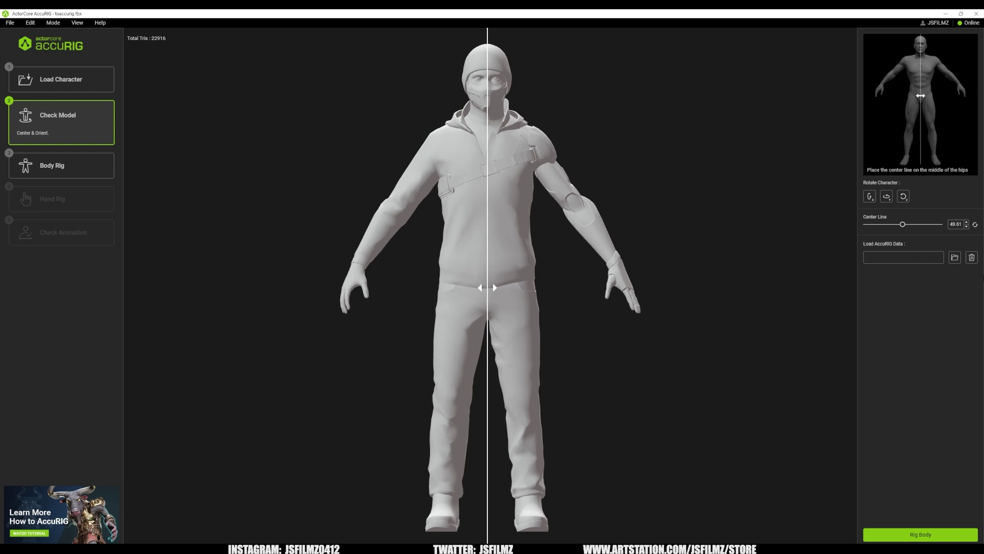
Generate the body rig, enable Symmetry and move the clavicle joint into place
click(917, 535)
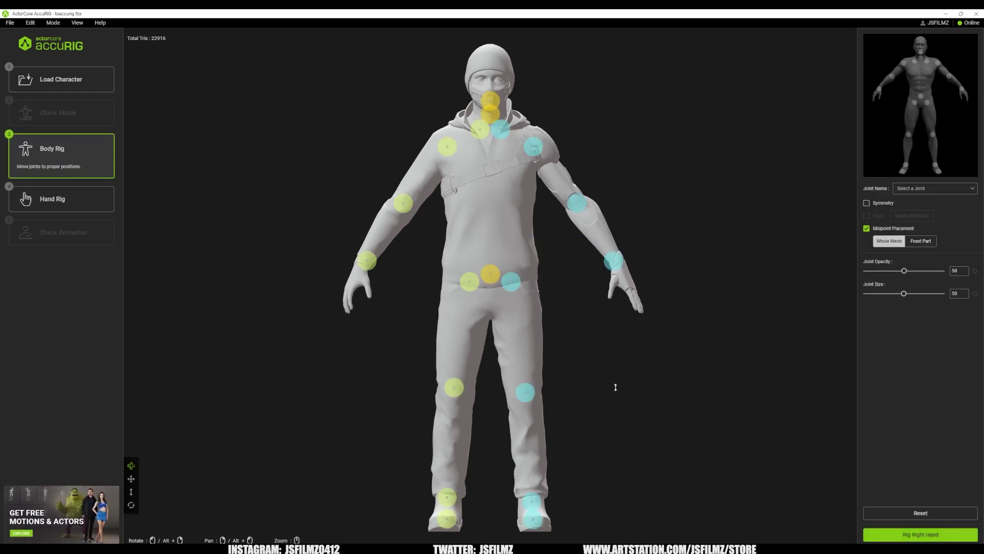
scroll(620, 389, down, 3)
mouse_move(576, 346)
mouse_down()
mouse_move(575, 334)
mouse_move(543, 345)
mouse_move(598, 335)
mouse_move(728, 365)
mouse_move(690, 345)
mouse_move(644, 359)
mouse_move(558, 268)
mouse_move(560, 322)
mouse_up()
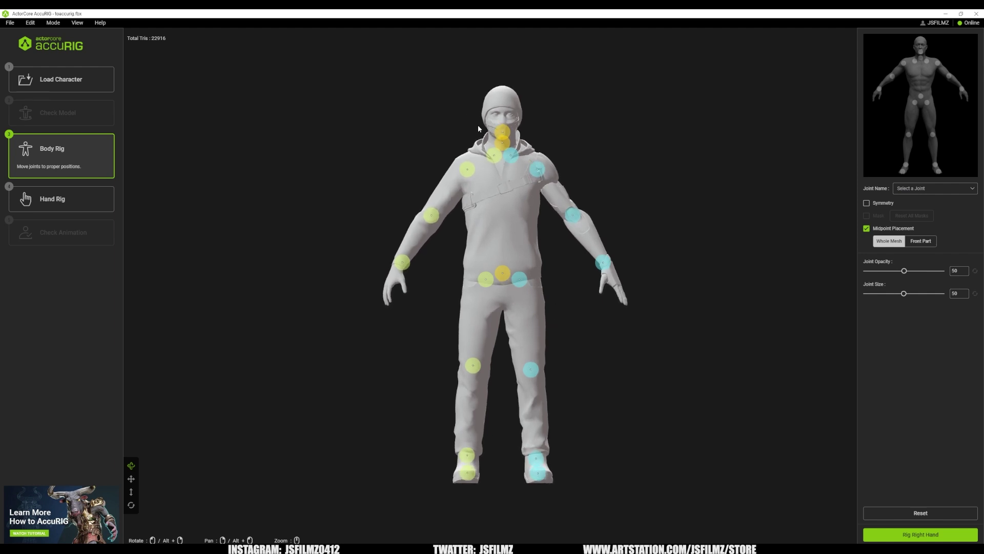
click(866, 204)
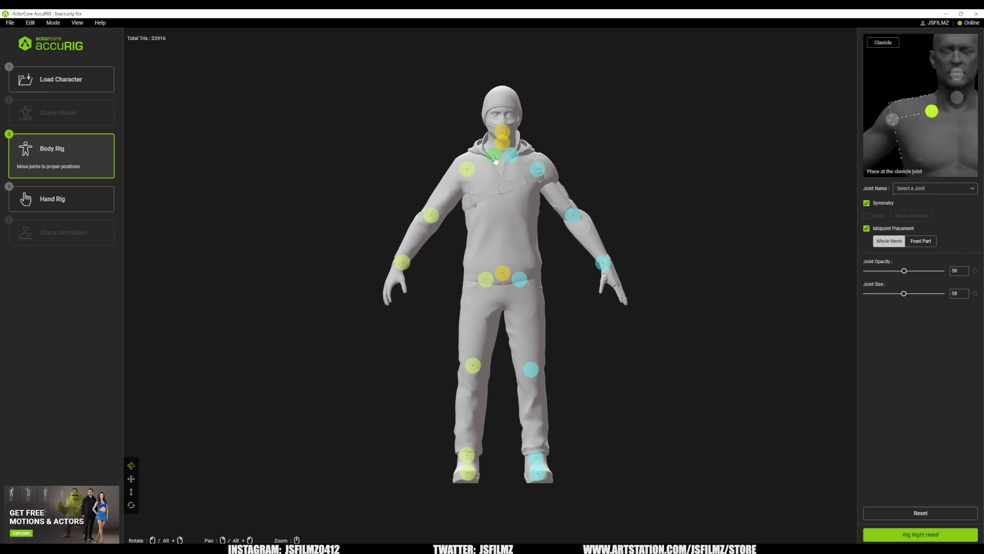
drag(495, 160, 486, 162)
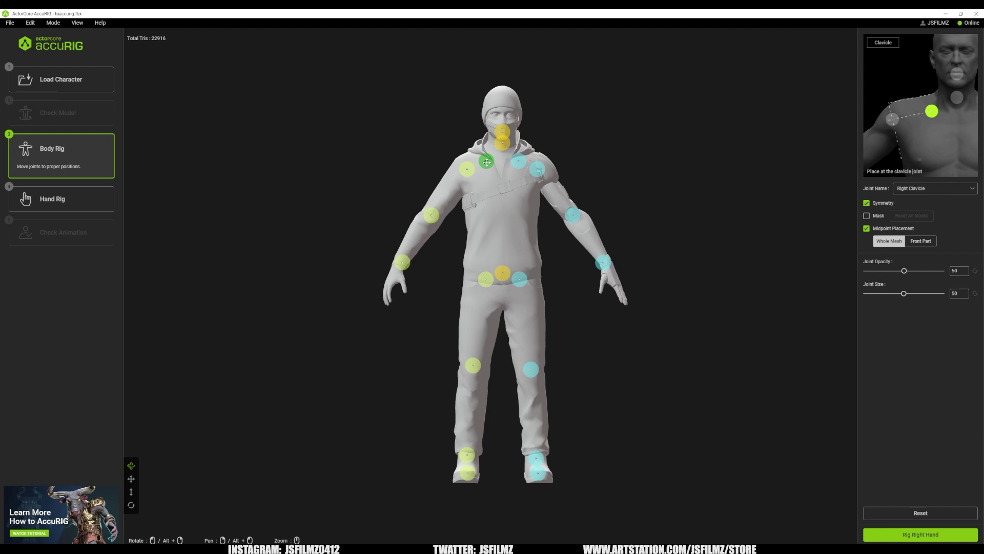
drag(488, 161, 487, 163)
click(503, 148)
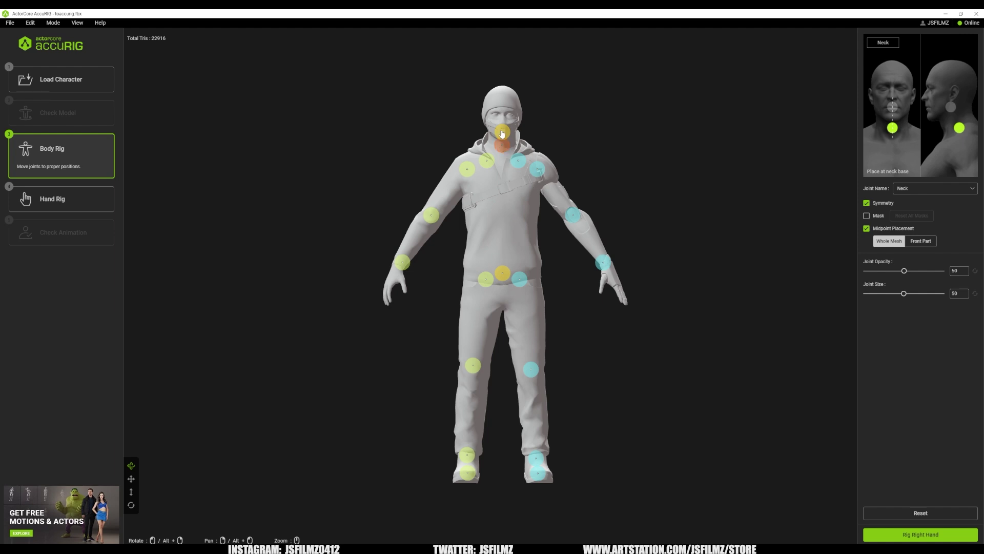
click(502, 133)
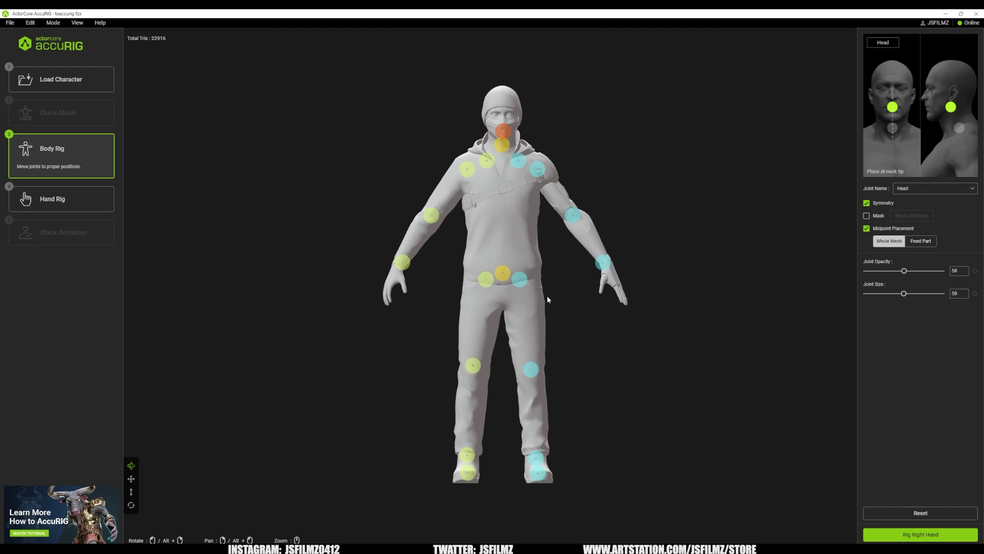
Lower the right toe joint, check the right wrist joint, then generate the right hand rig
drag(532, 455, 586, 448)
drag(468, 387, 470, 396)
drag(610, 379, 603, 268)
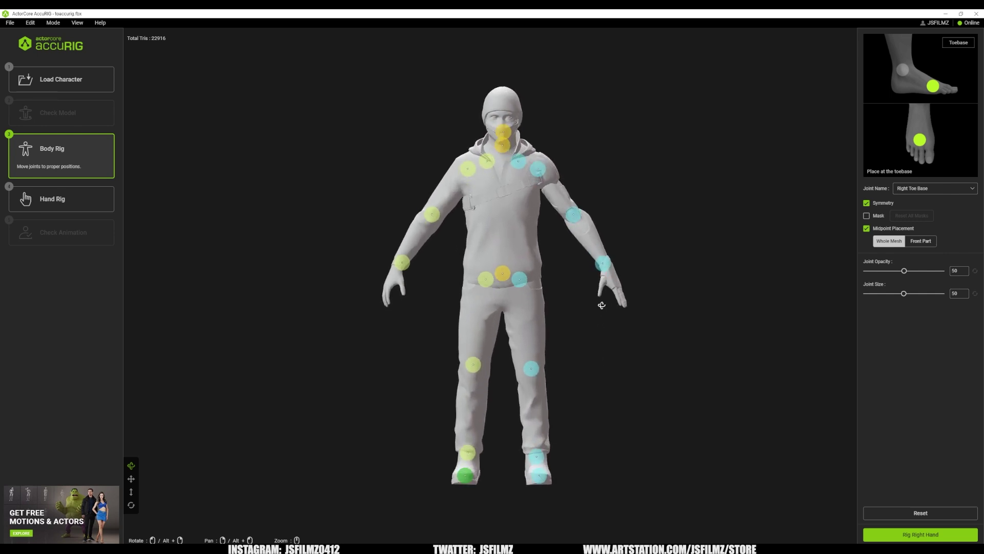
drag(600, 305, 671, 315)
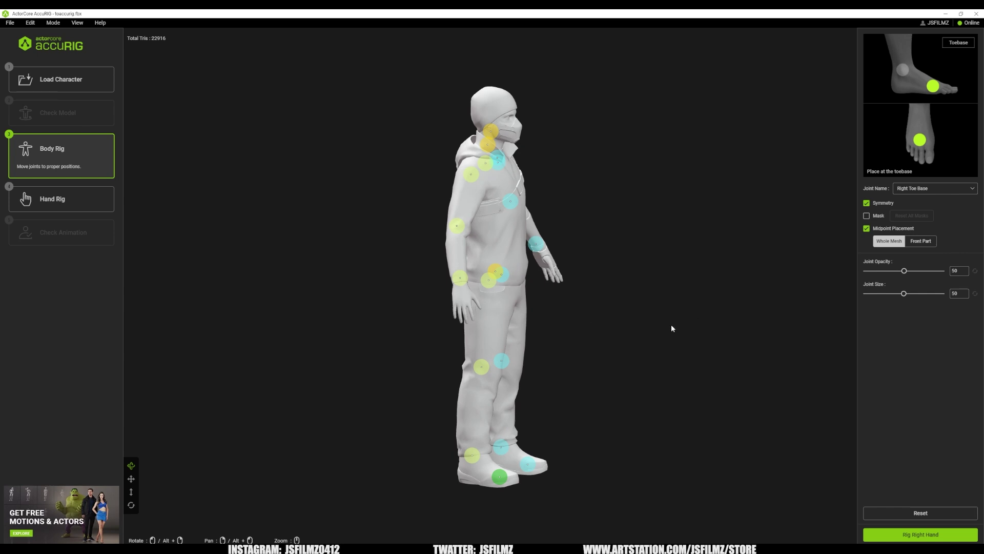
click(470, 281)
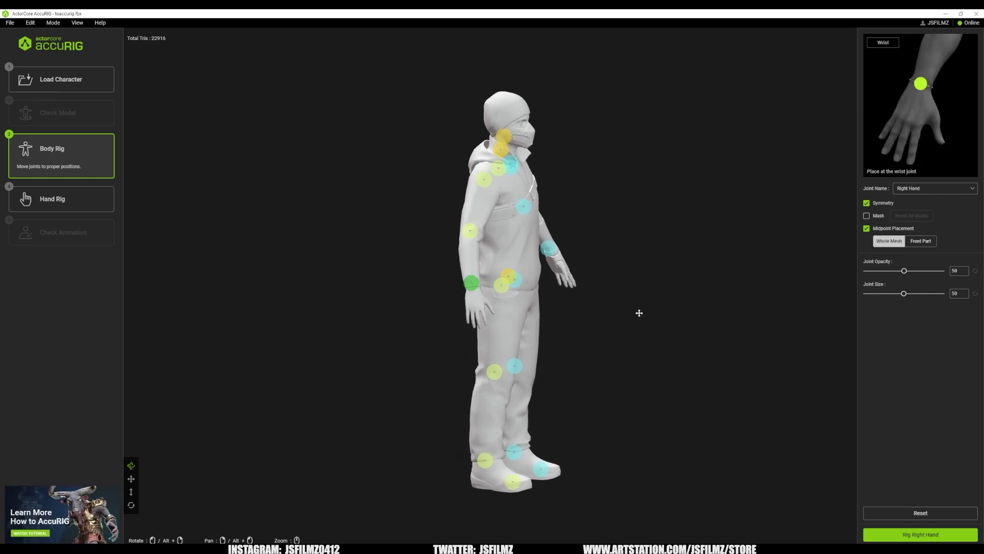
drag(635, 312, 495, 307)
click(921, 534)
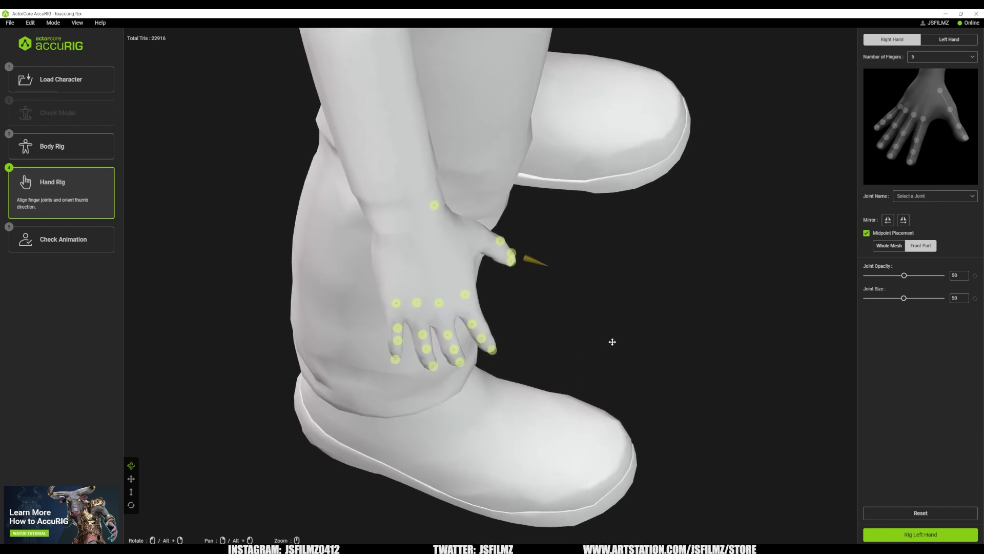
Align the right hand's ring, middle and index fingertip and knuckle joints along each finger
drag(645, 372, 690, 425)
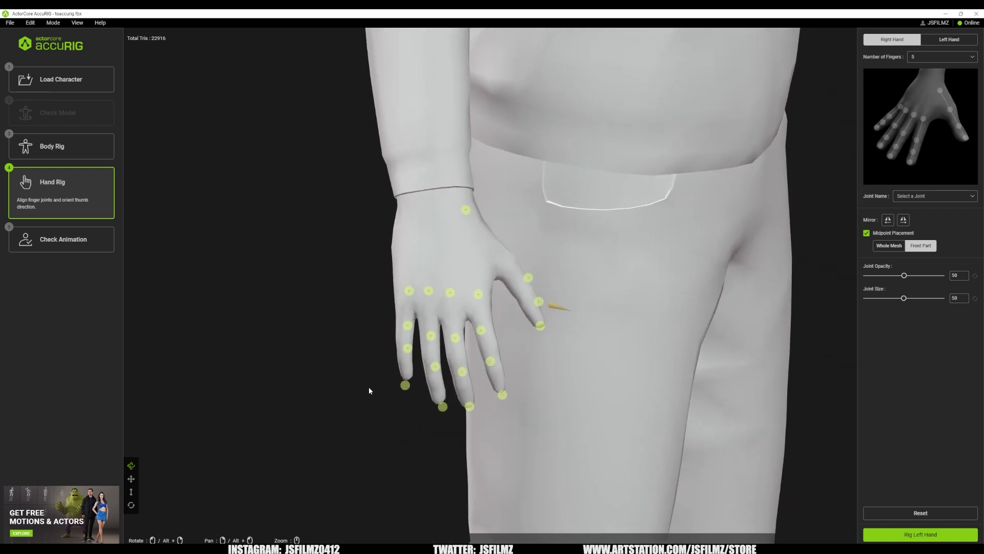
click(410, 384)
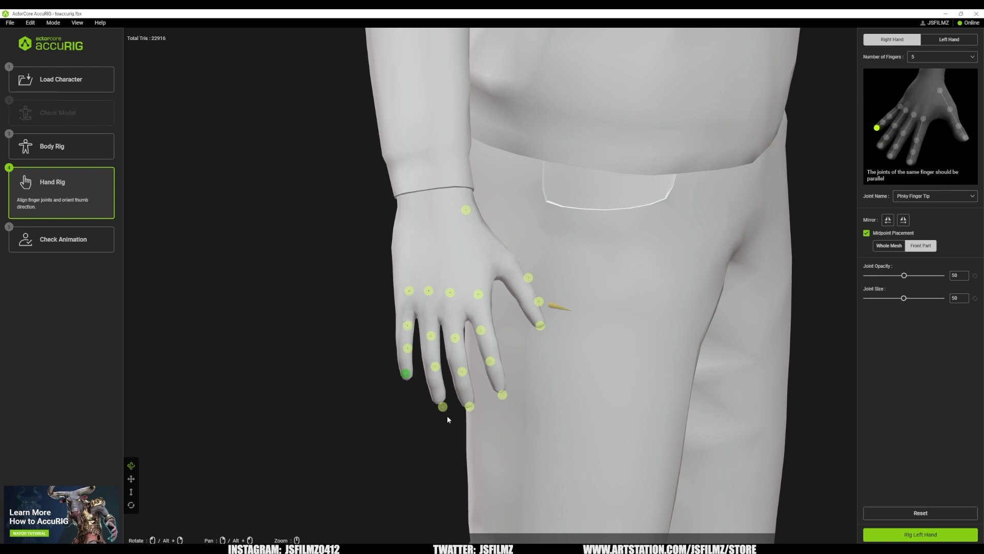
drag(443, 406, 439, 400)
click(466, 404)
click(503, 393)
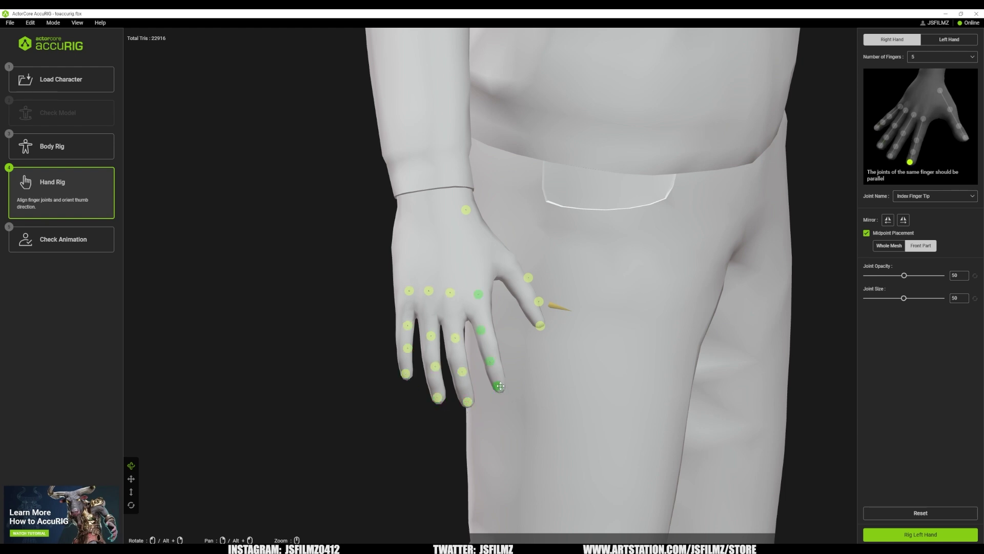
click(491, 361)
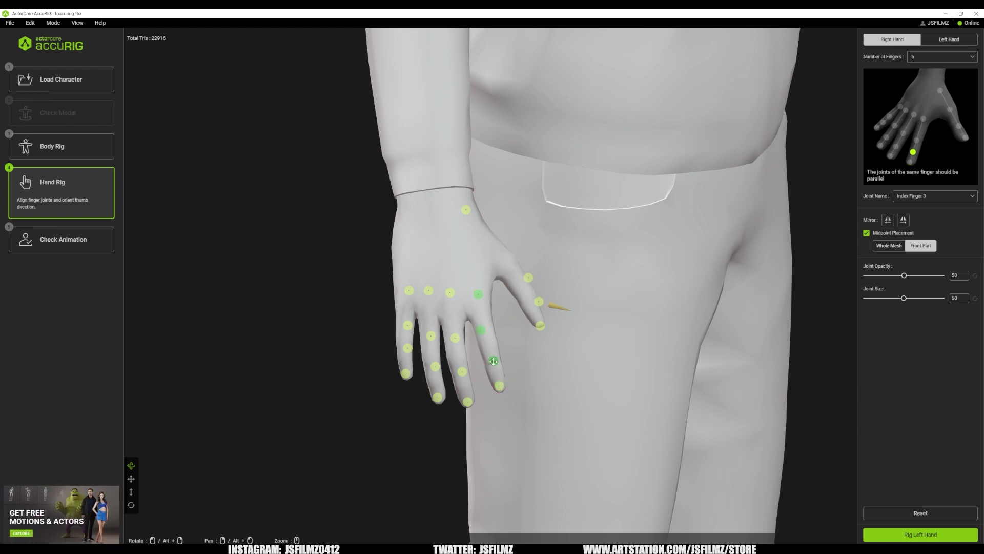
click(434, 369)
drag(433, 343, 432, 347)
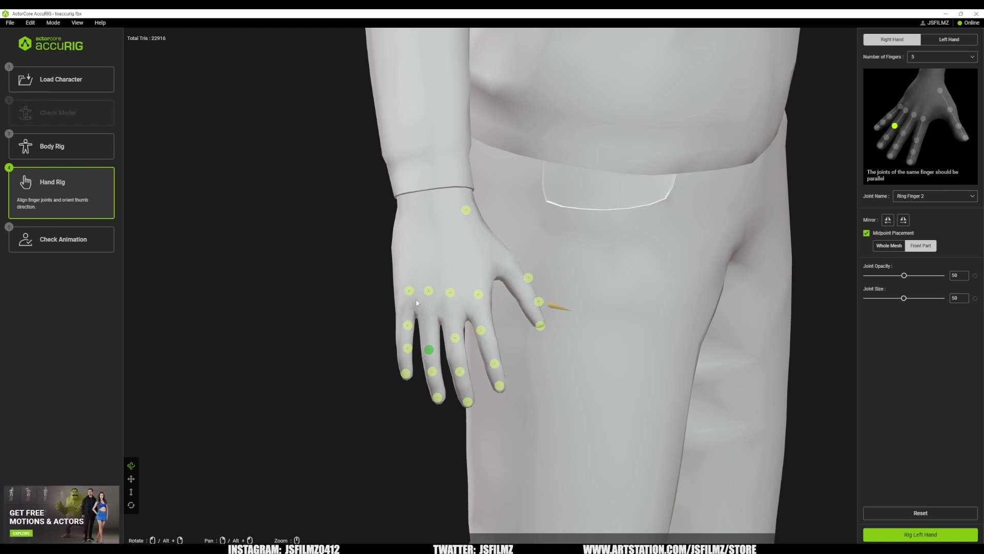
click(430, 291)
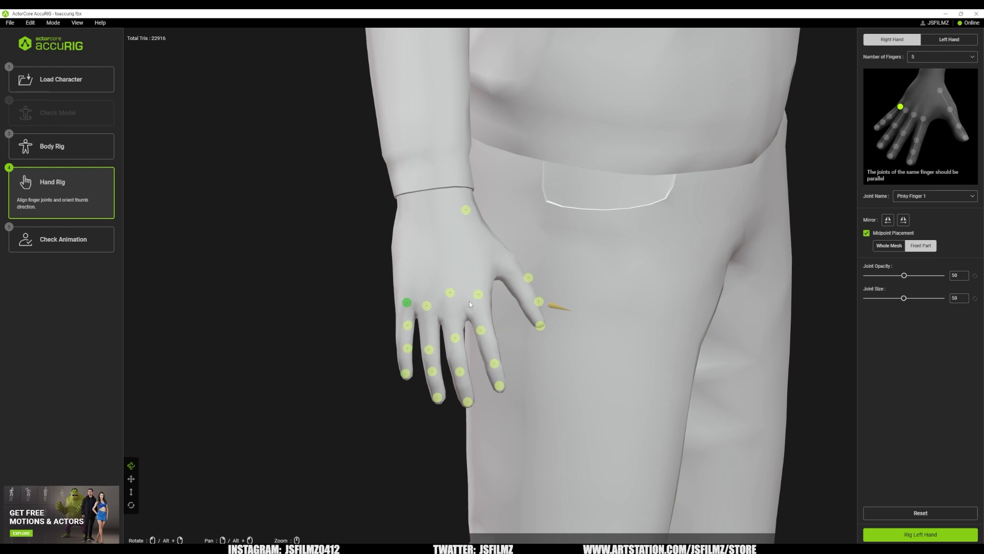
drag(450, 293, 480, 310)
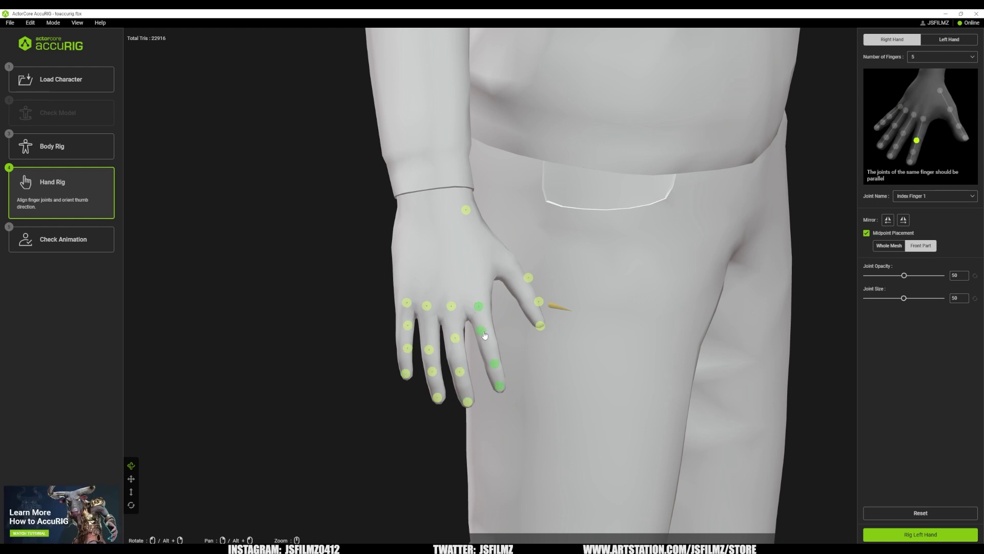
drag(487, 338, 455, 348)
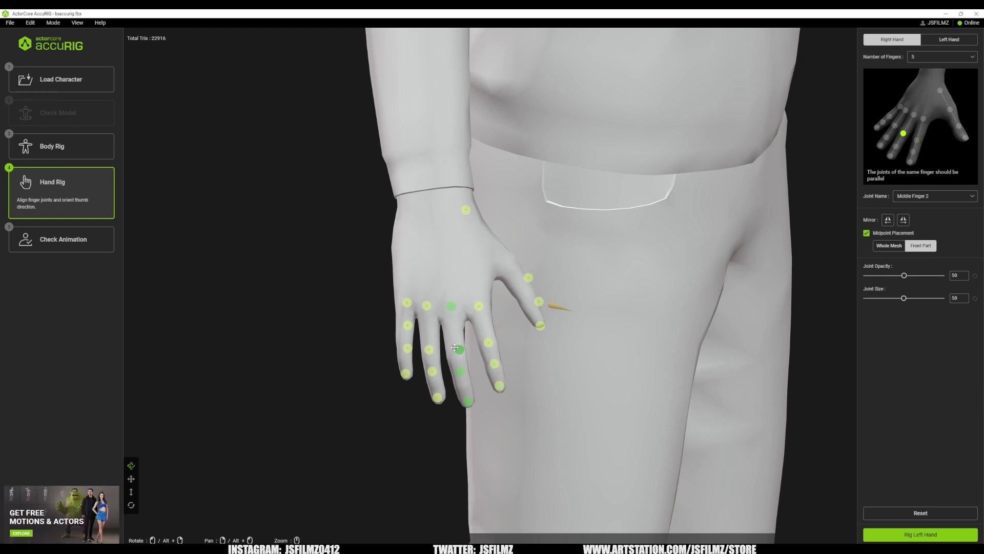
click(408, 325)
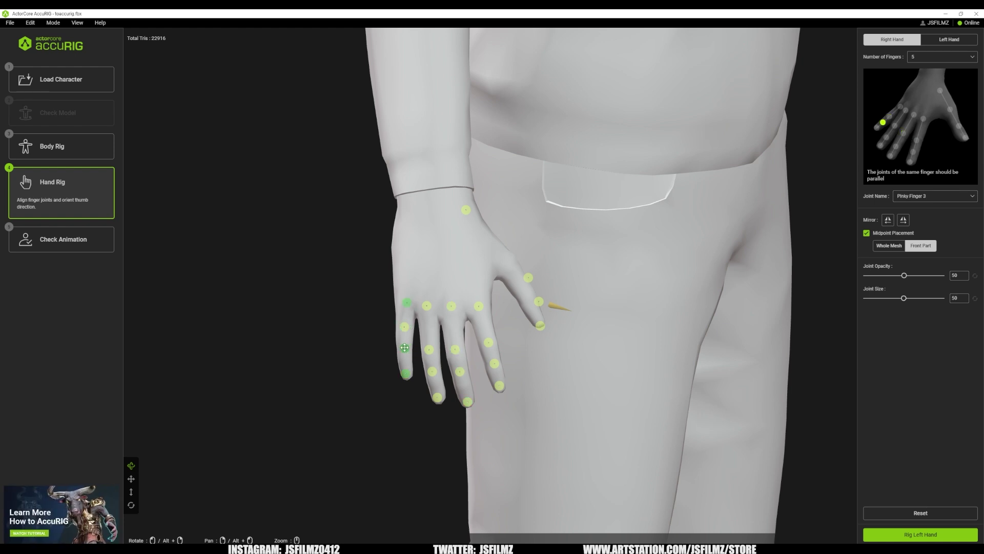
Orient the right thumb's base joint and recheck the pinky fingertip joint
right_drag(503, 333, 564, 267)
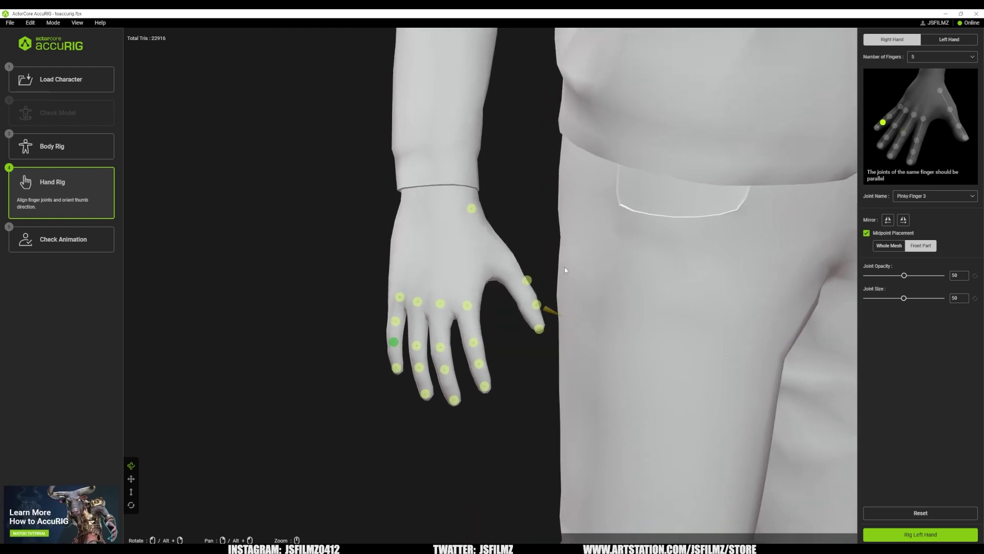
click(473, 207)
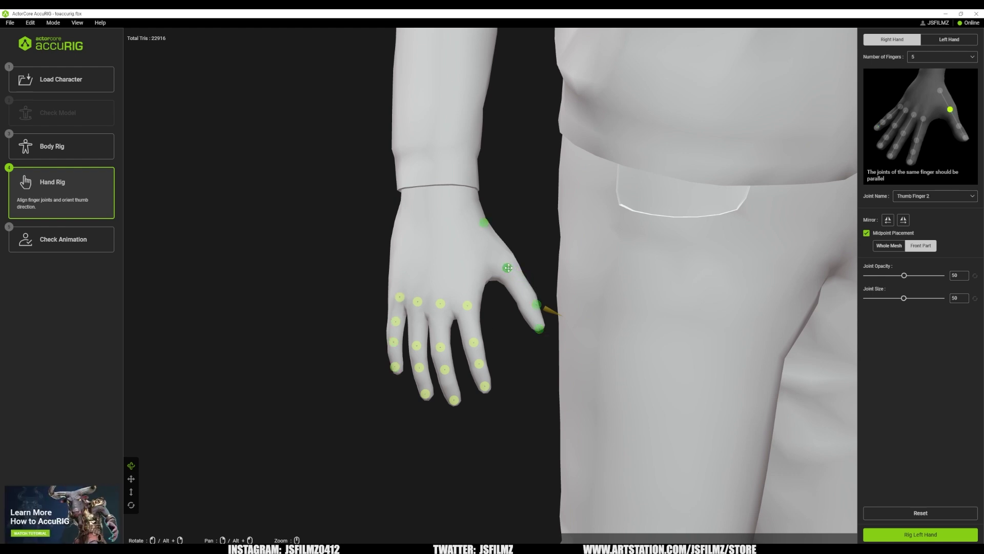
right_drag(531, 288, 522, 306)
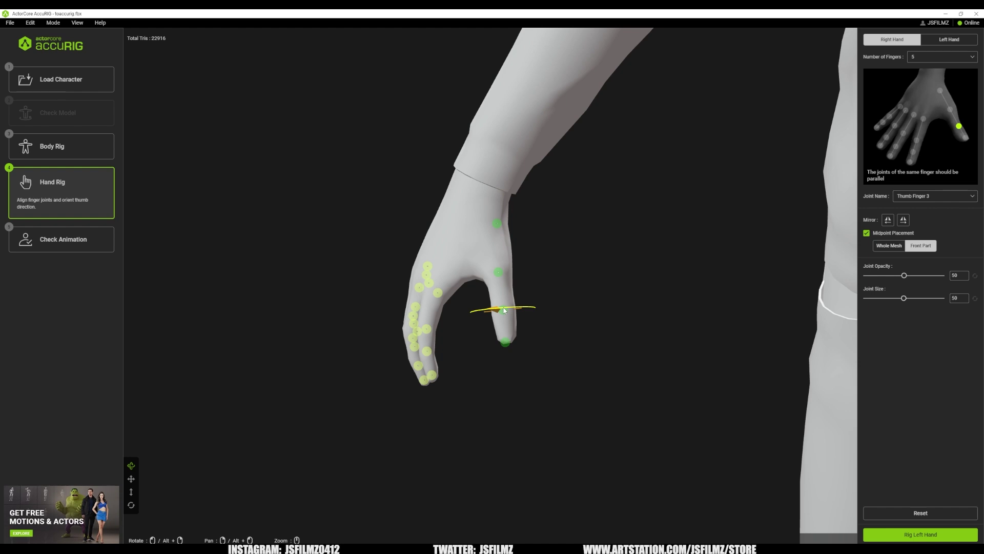
drag(518, 309, 519, 310)
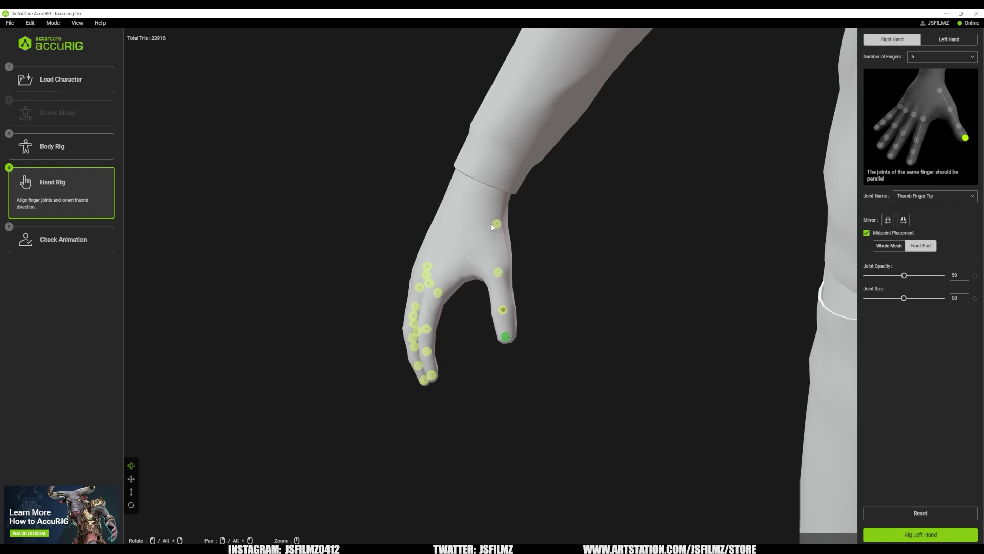
drag(524, 277, 622, 453)
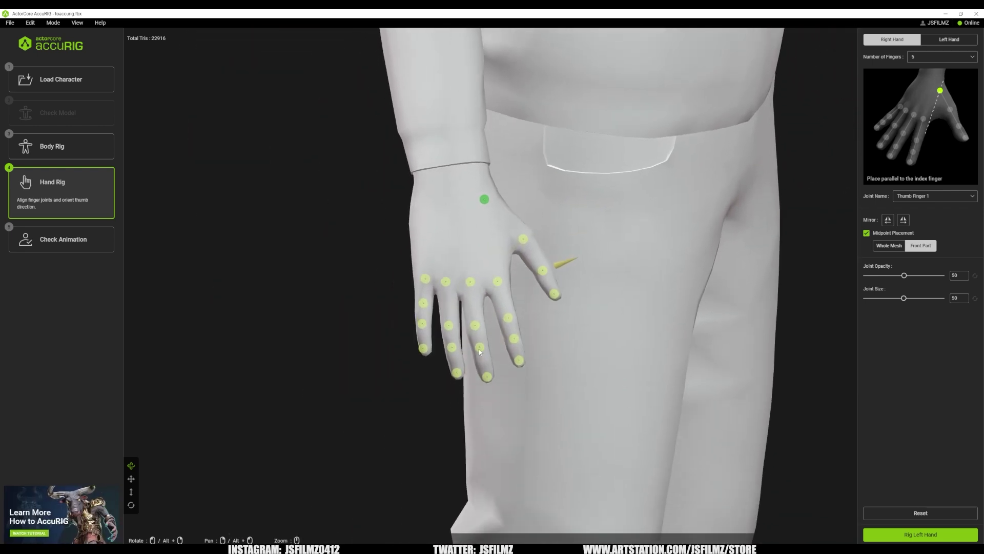
click(425, 350)
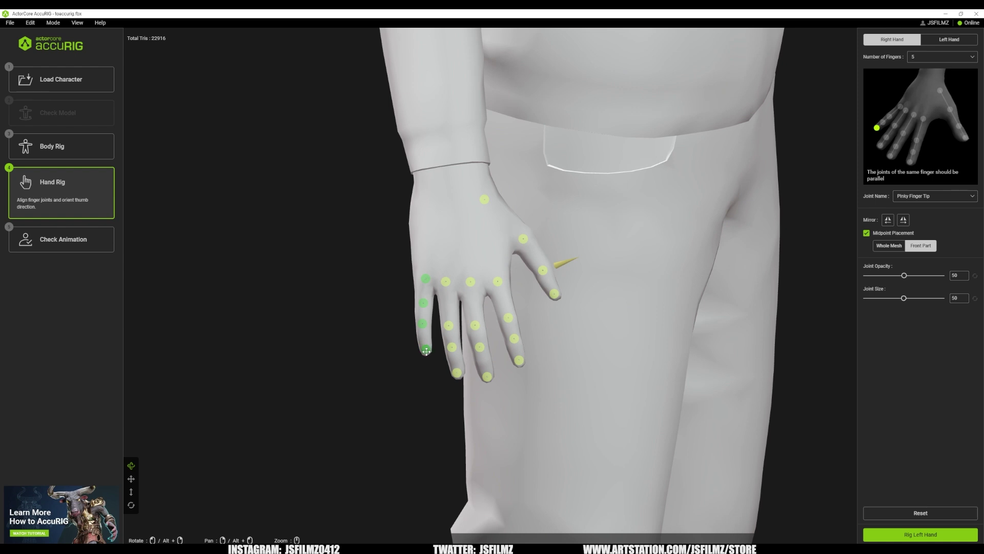
Rig the right hand, then place the left middle, pinky and index fingertip and knuckle joints
click(929, 536)
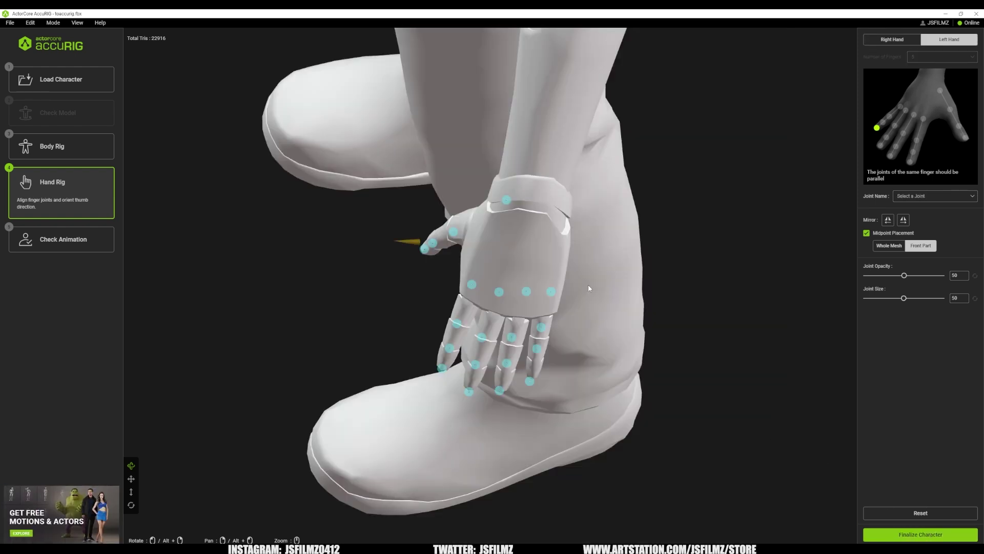
drag(579, 318, 421, 405)
mouse_move(456, 390)
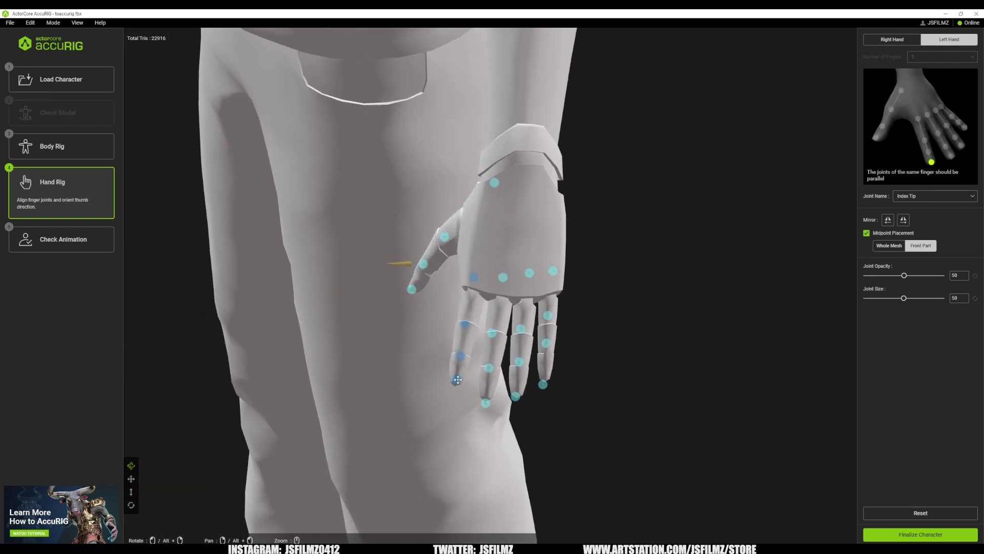
drag(486, 404, 489, 396)
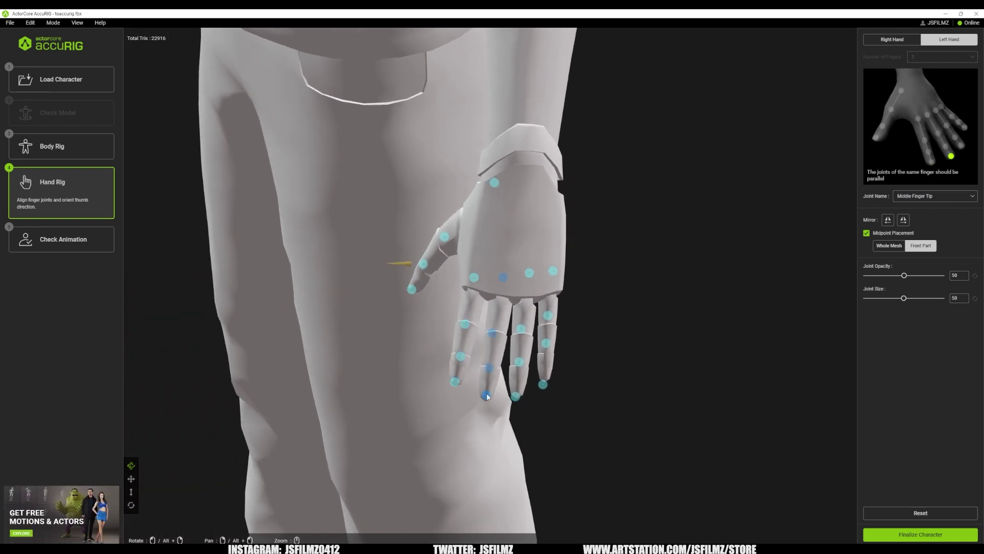
mouse_move(518, 393)
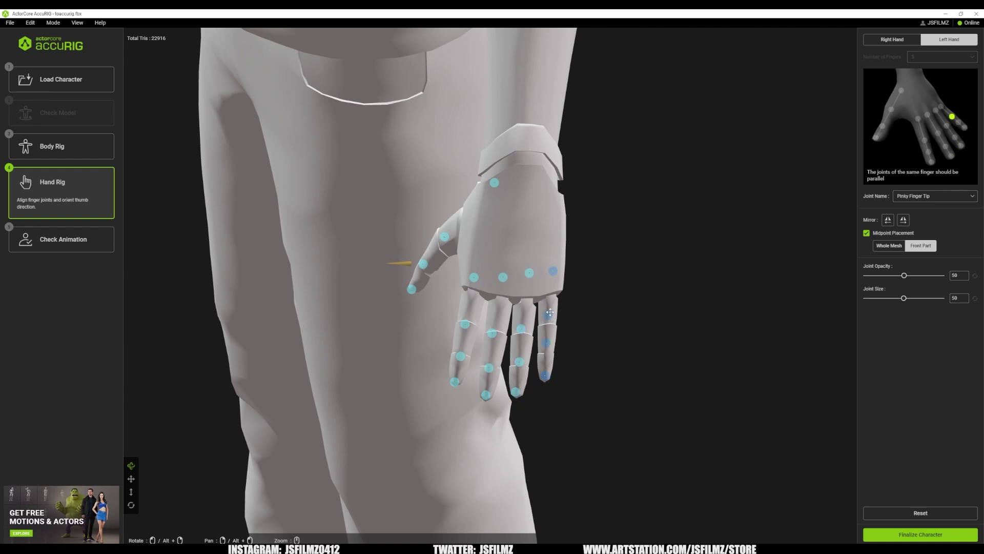
drag(550, 312, 549, 325)
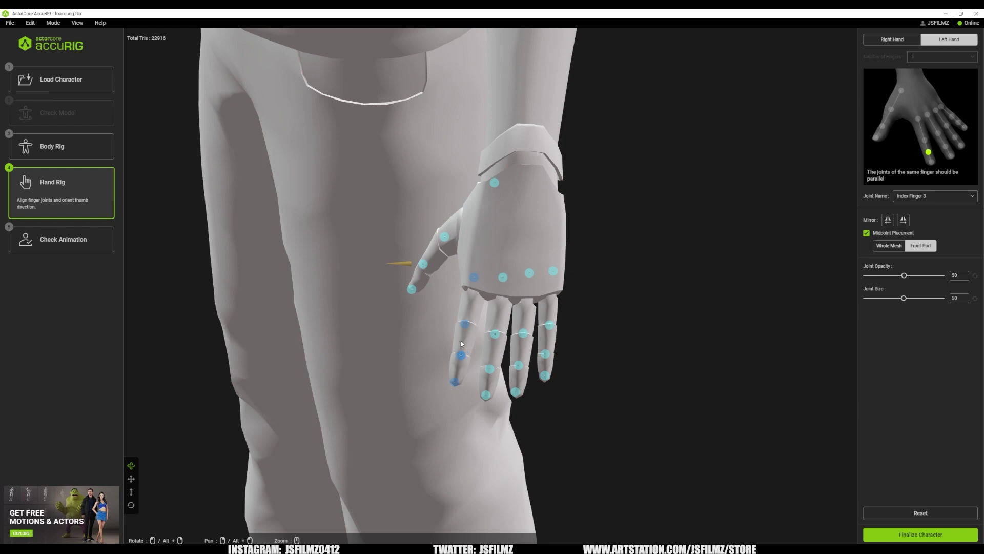
mouse_move(465, 324)
drag(456, 382, 460, 374)
drag(503, 278, 473, 280)
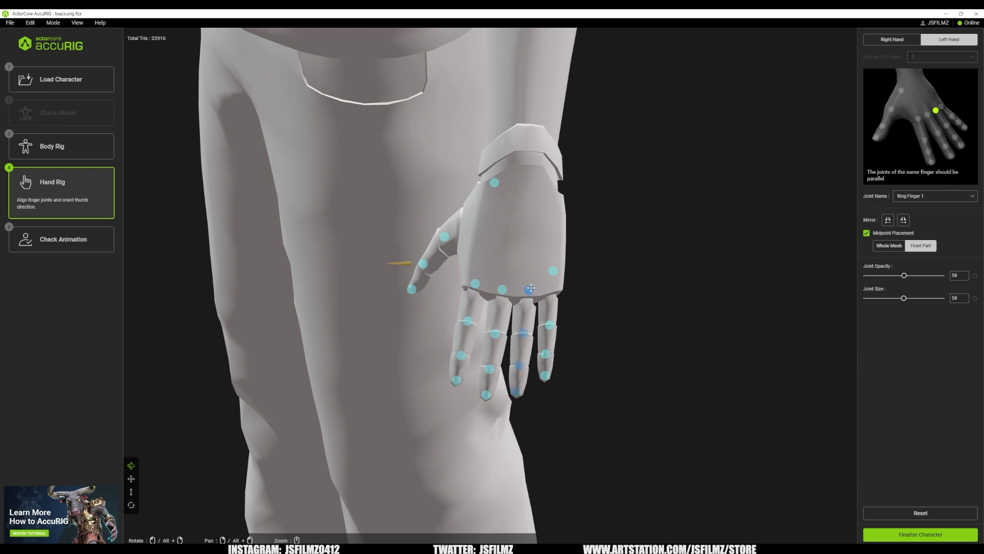
Orient the left thumb joints and finalize the character rig
click(494, 182)
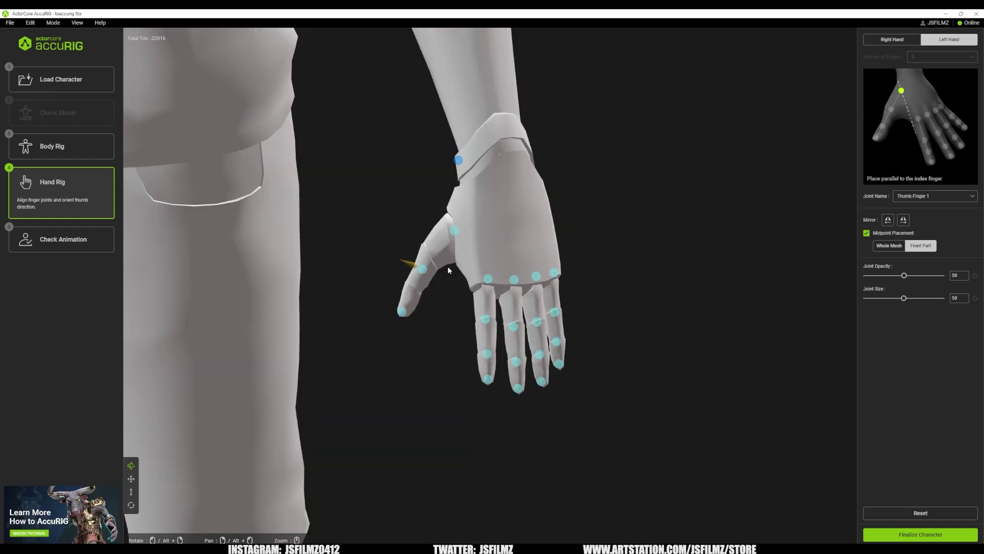
right_drag(447, 266, 492, 284)
click(430, 302)
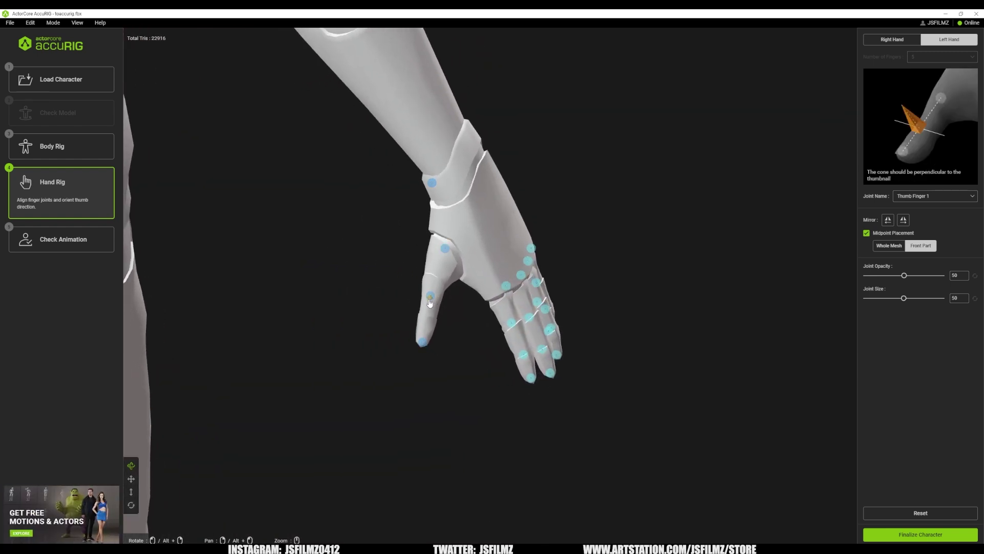
click(432, 296)
click(921, 534)
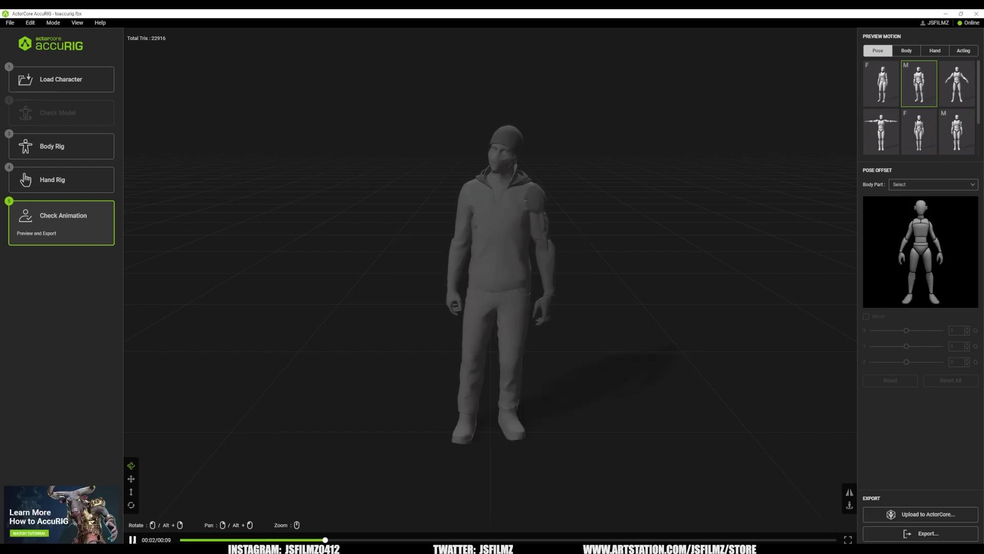
Browse the Acting preview motions, trying the walking and male acting clips
key(space)
click(963, 50)
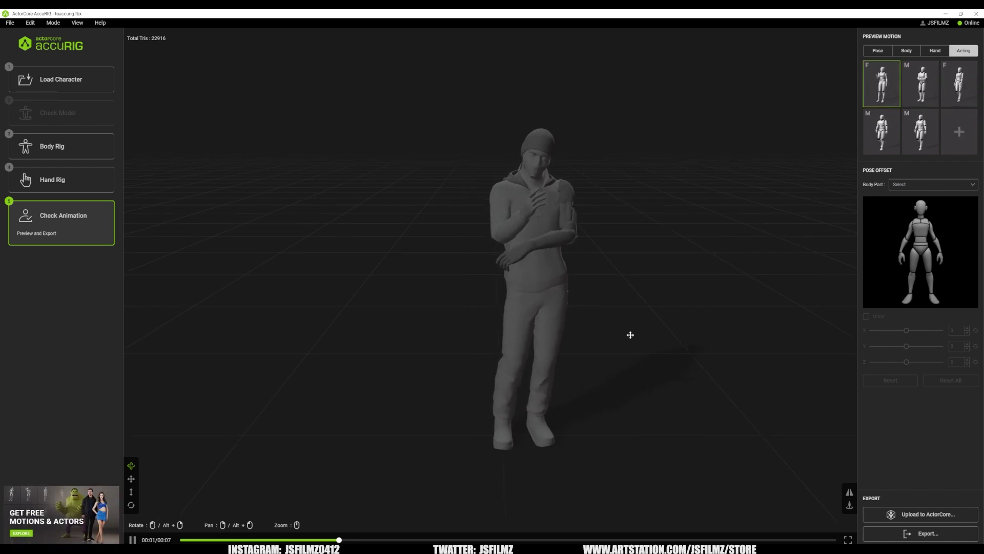
drag(661, 332, 630, 340)
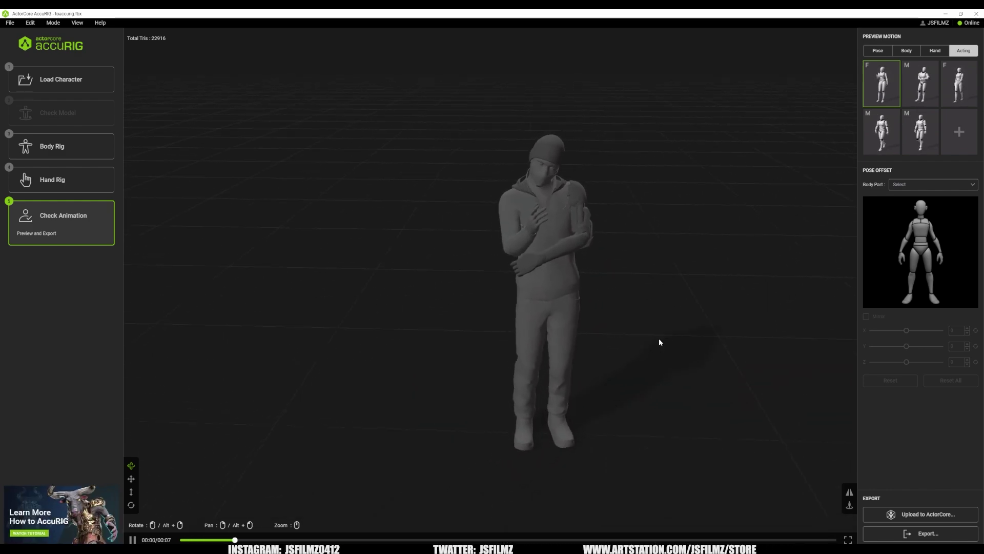
click(921, 131)
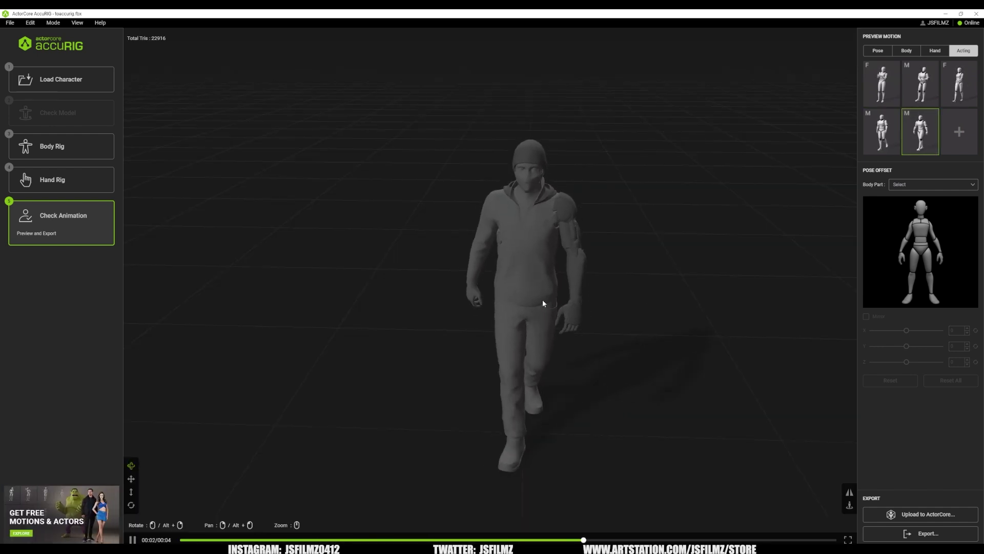
click(882, 131)
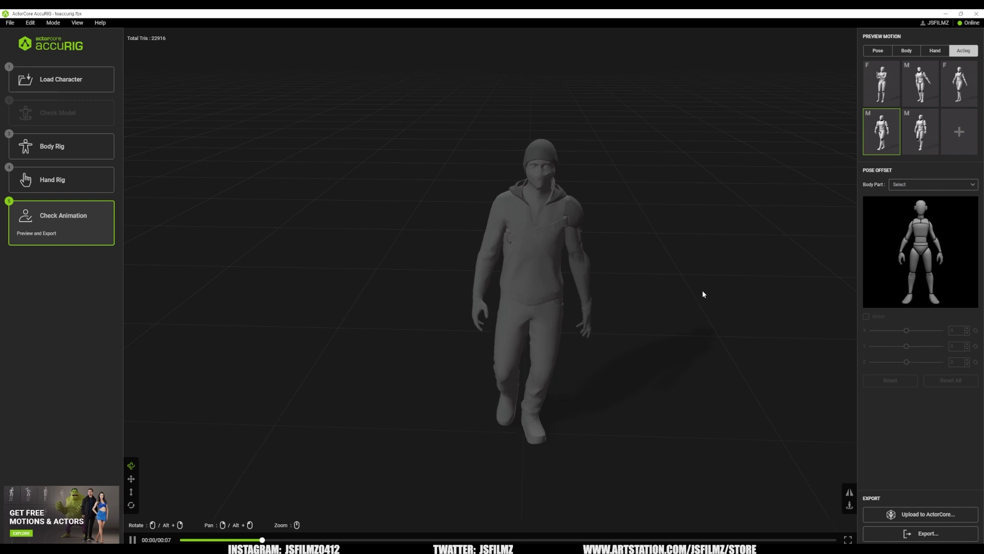
drag(648, 300, 558, 285)
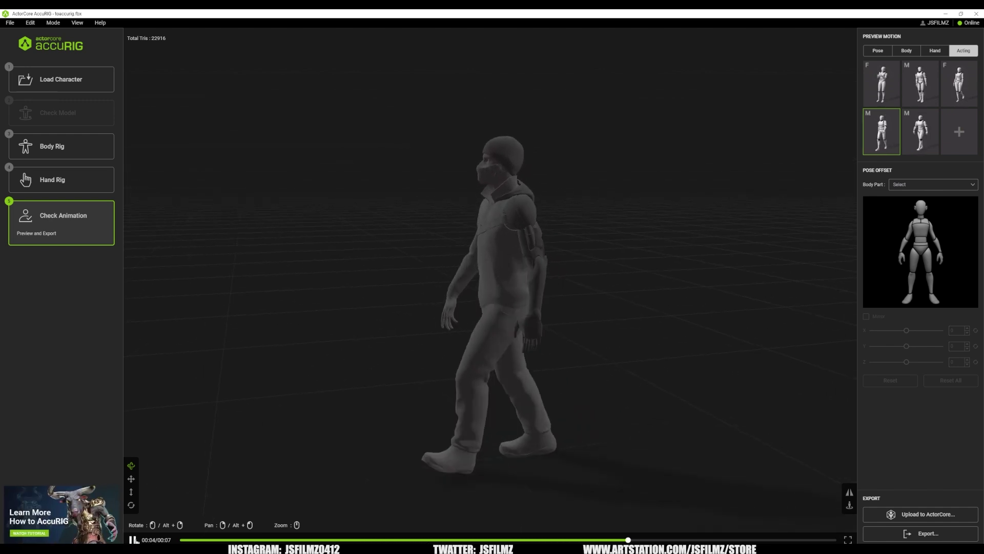
Play the first Acting motion and orbit around the character to inspect it
key(space)
drag(451, 279, 616, 318)
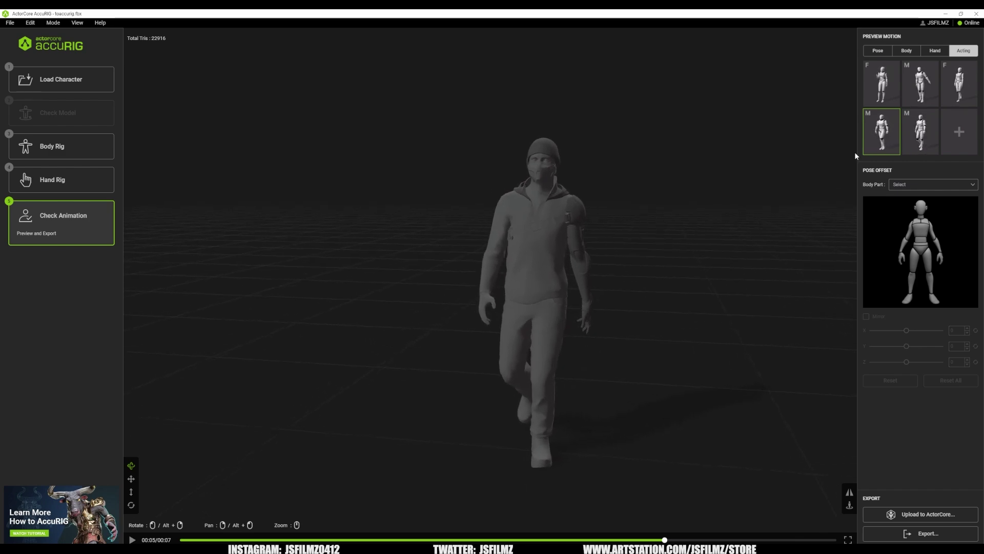
click(881, 83)
drag(556, 284, 622, 279)
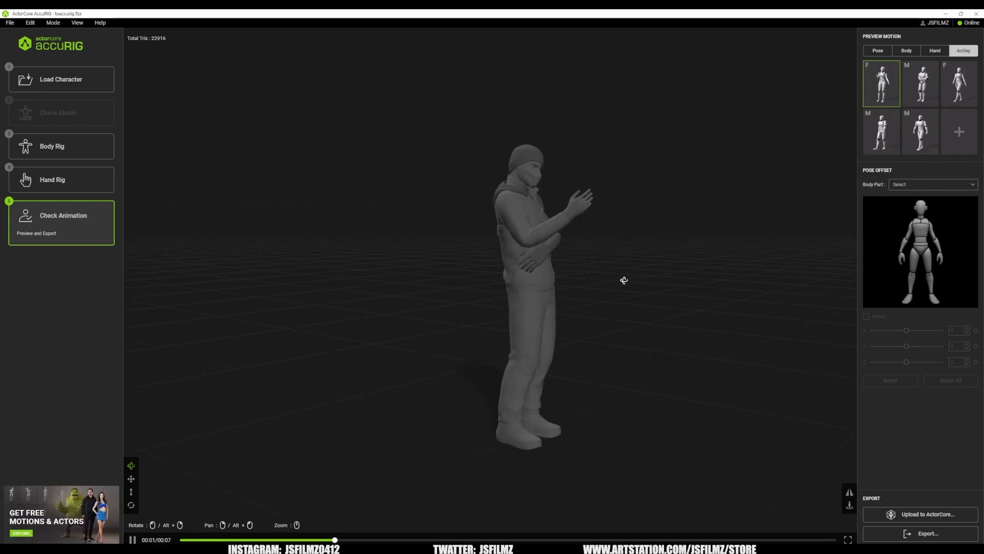
drag(679, 207, 626, 347)
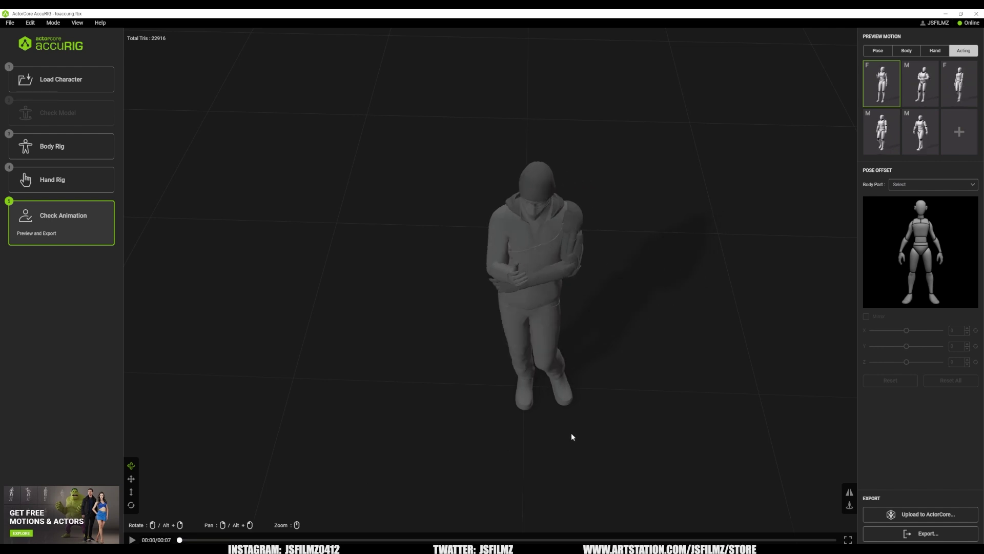
drag(571, 433, 627, 356)
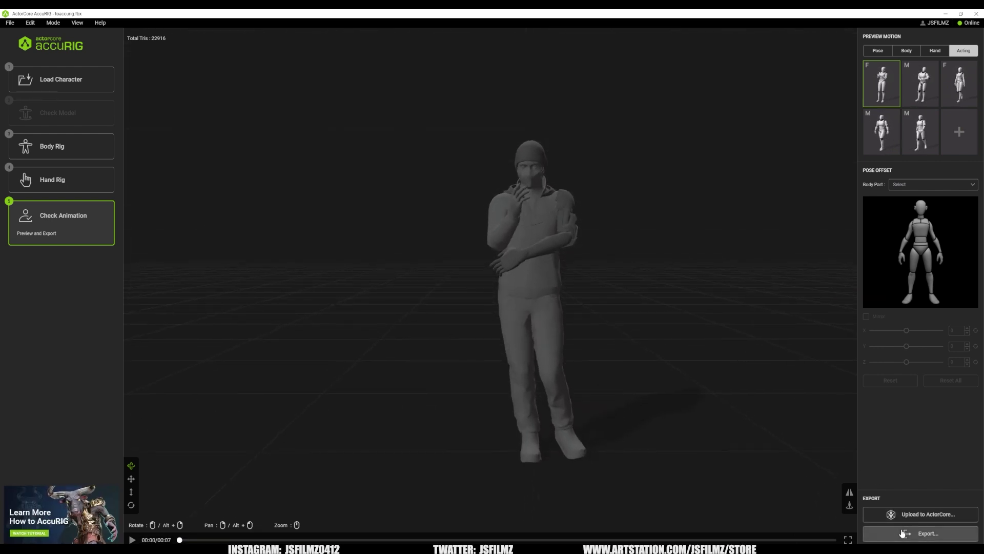
Export the character as FBX with Unreal as the target application
click(918, 533)
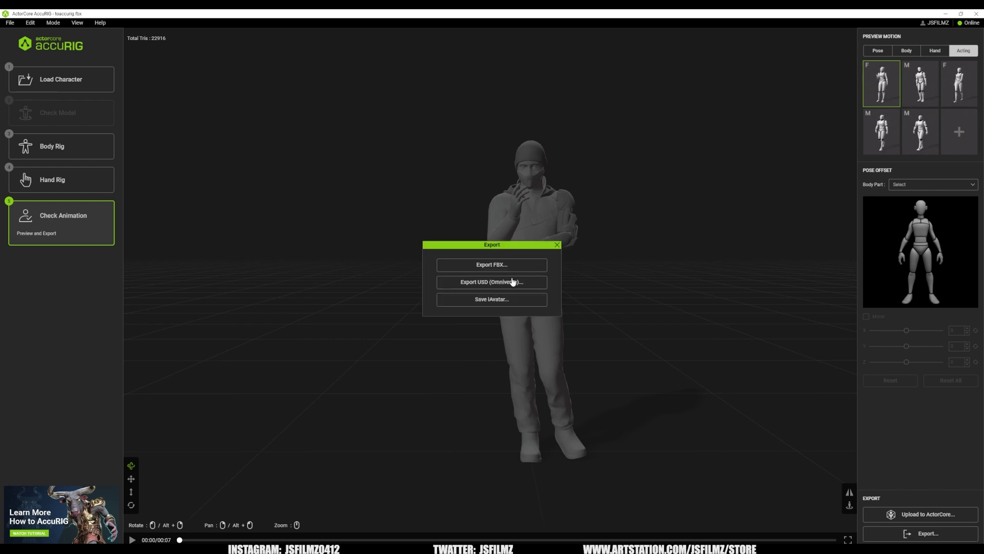
click(505, 265)
click(479, 220)
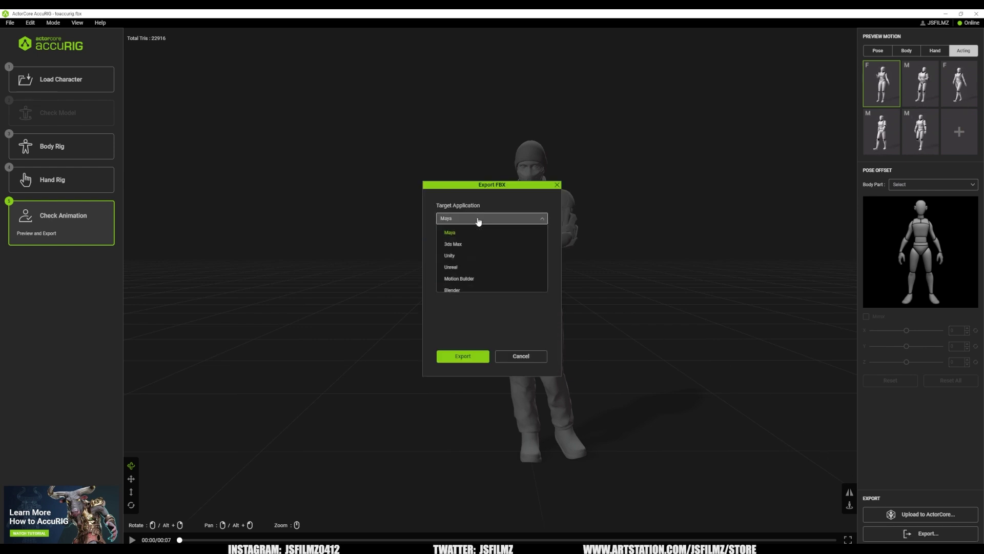
click(462, 256)
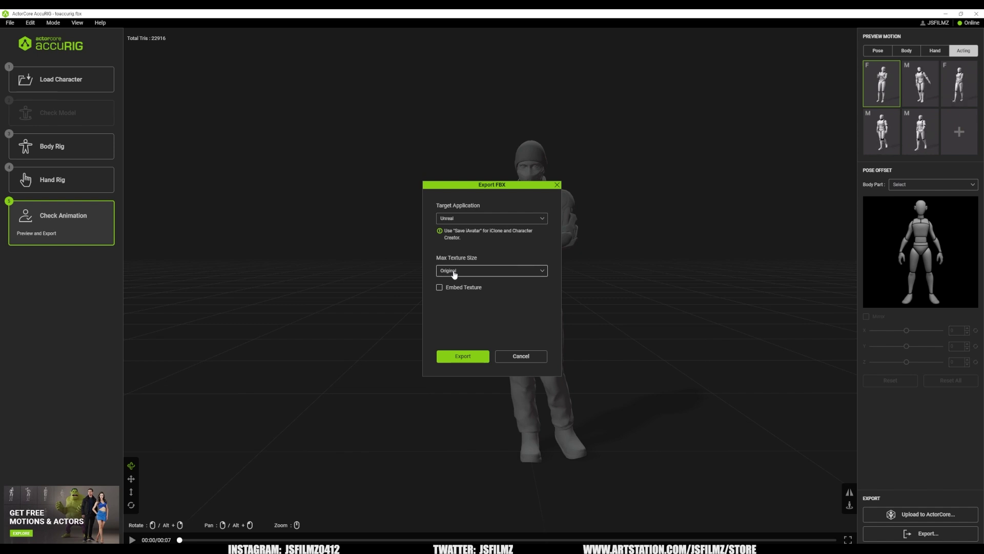
click(464, 354)
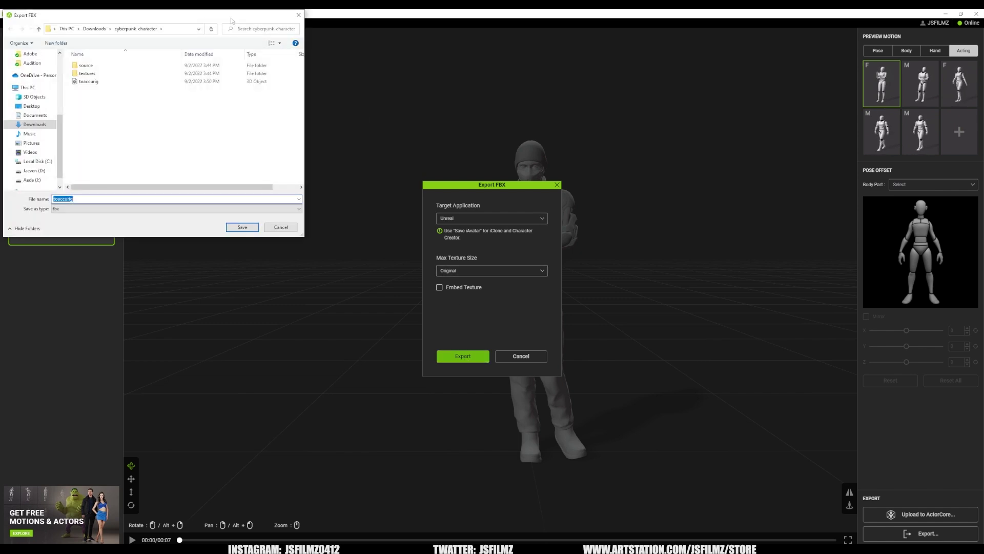
Save the FBX as fromaccurig in the cyberpunk-character folder
drag(232, 20, 615, 186)
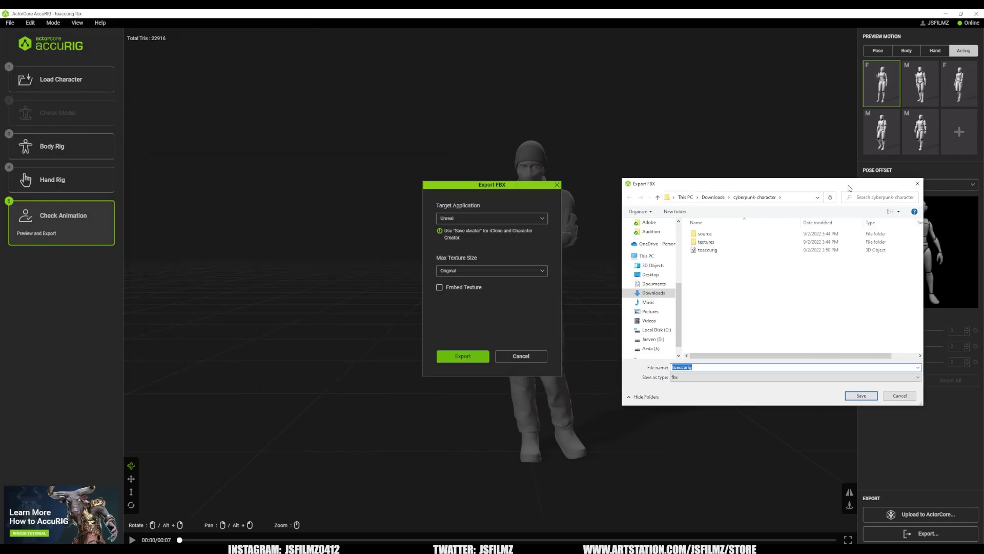
drag(849, 188, 831, 188)
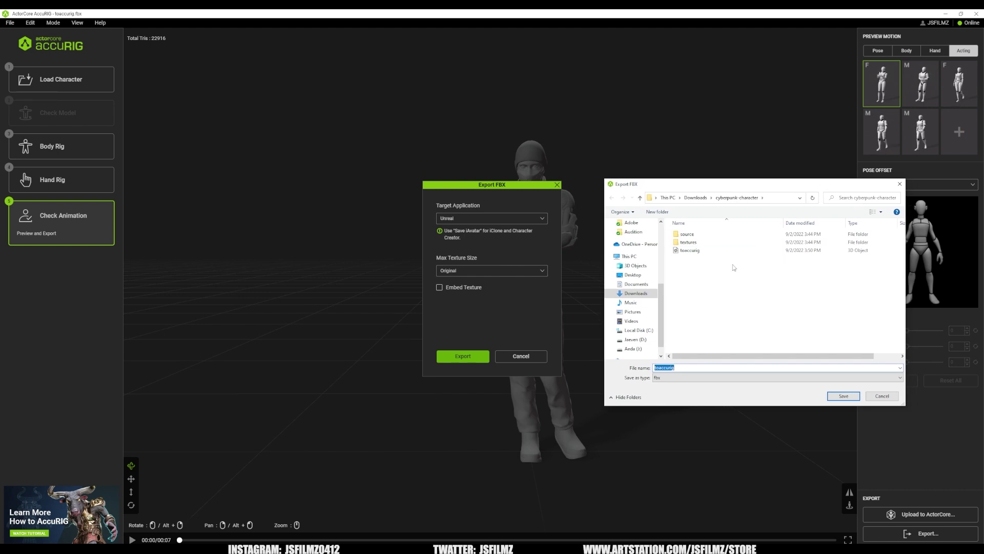
double_click(681, 368)
text(from)
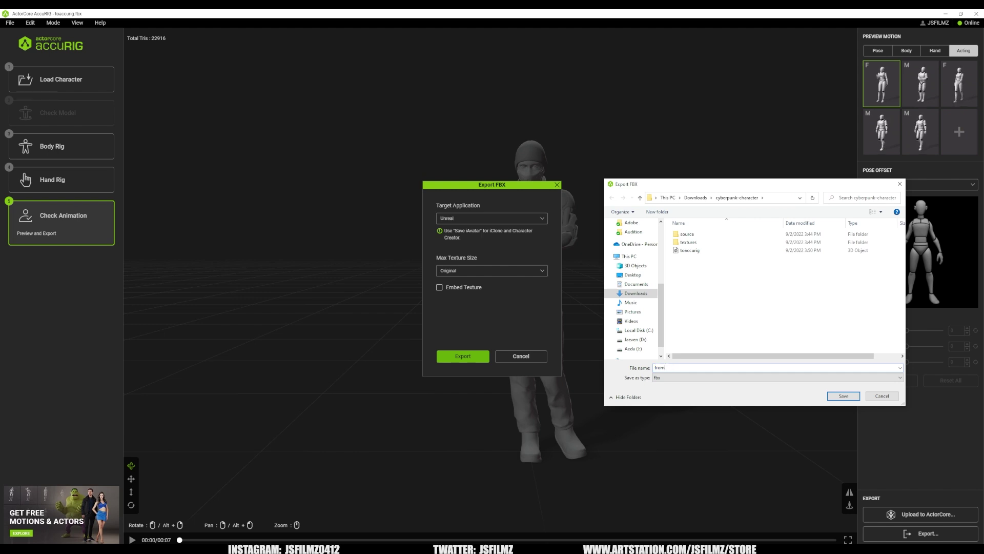
click(846, 398)
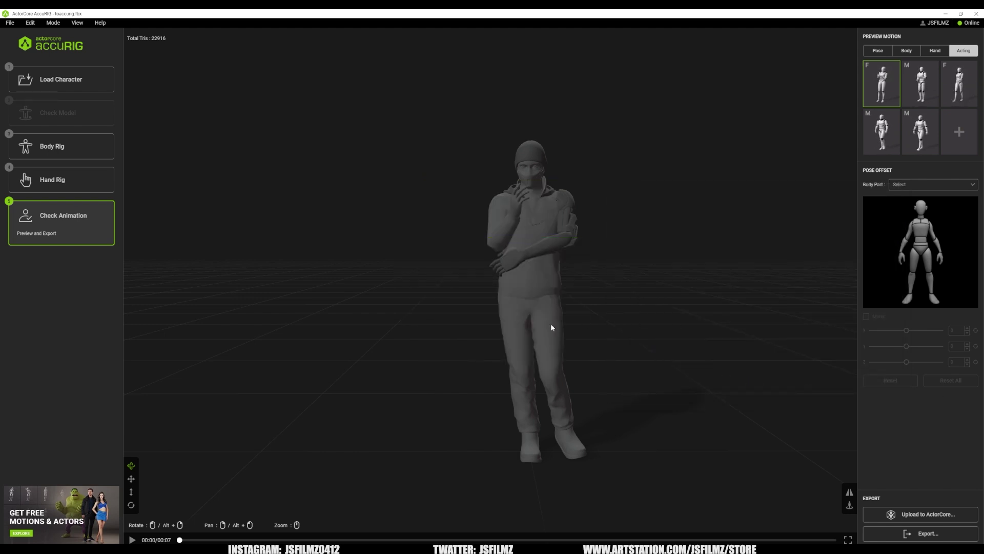
Switch to the Unreal Editor and open the cpaccurig folder
mouse_move(142, 549)
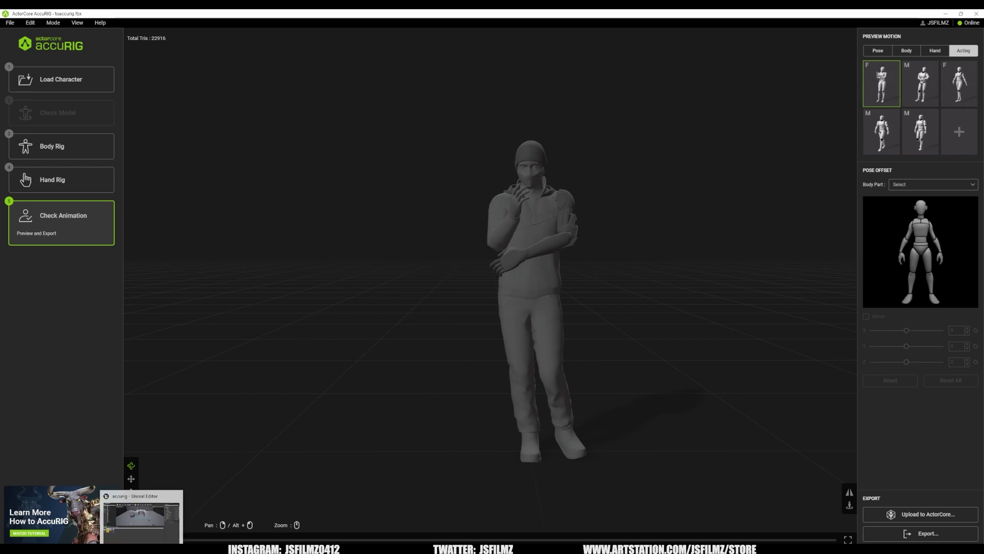
click(142, 515)
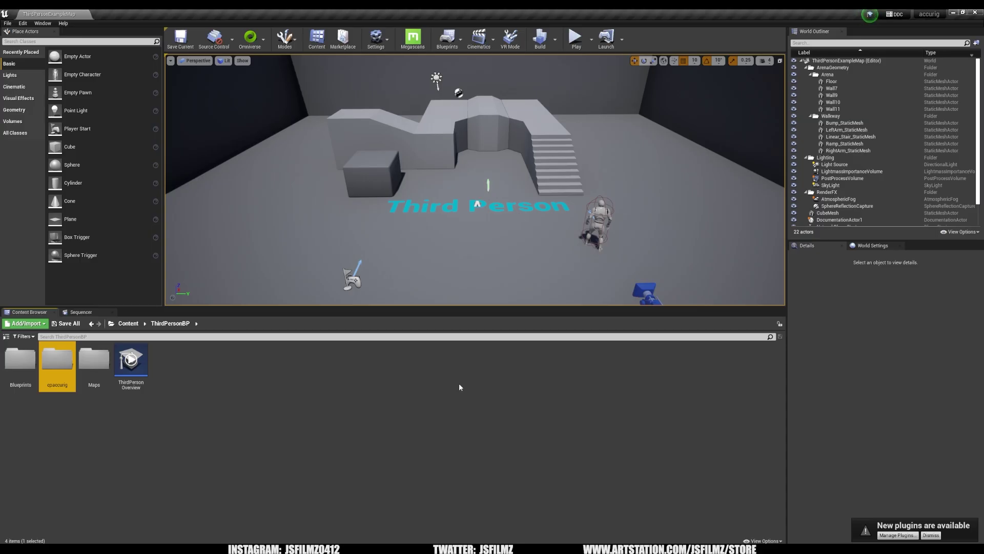
right_drag(494, 223, 415, 225)
click(117, 413)
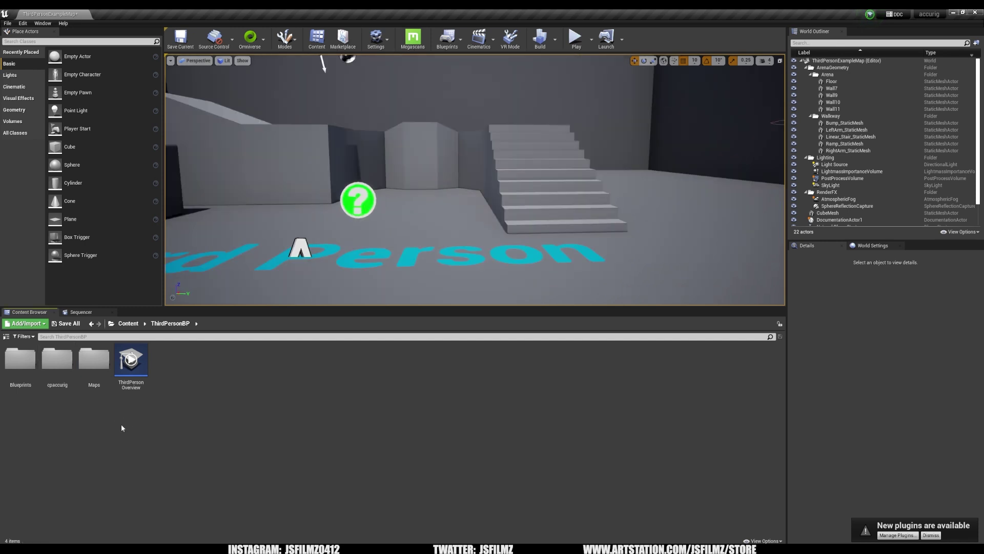
double_click(57, 358)
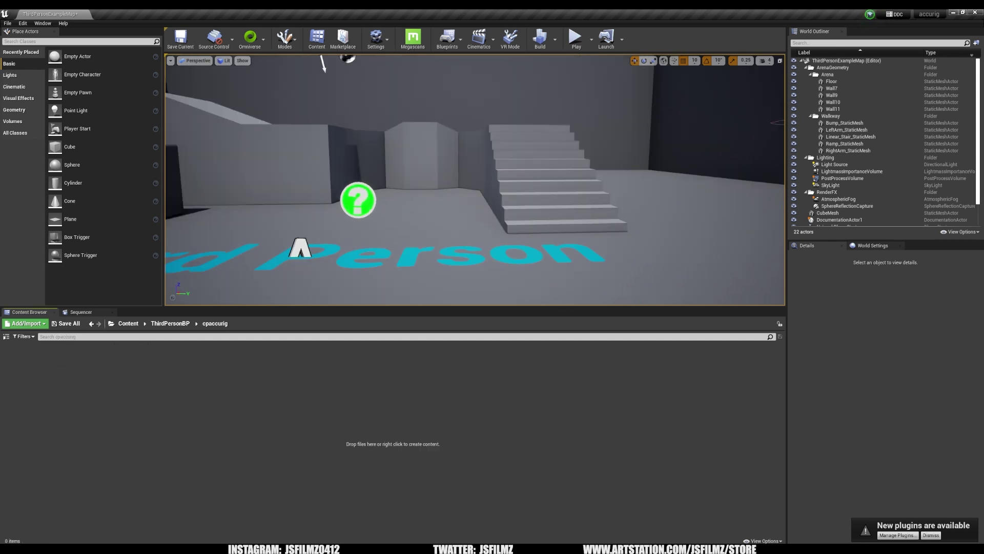
Import the fromaccurig FBX with Update Skeleton Reference and Use T0 As Ref Pose enabled
key(alt+Tab)
drag(691, 340, 248, 393)
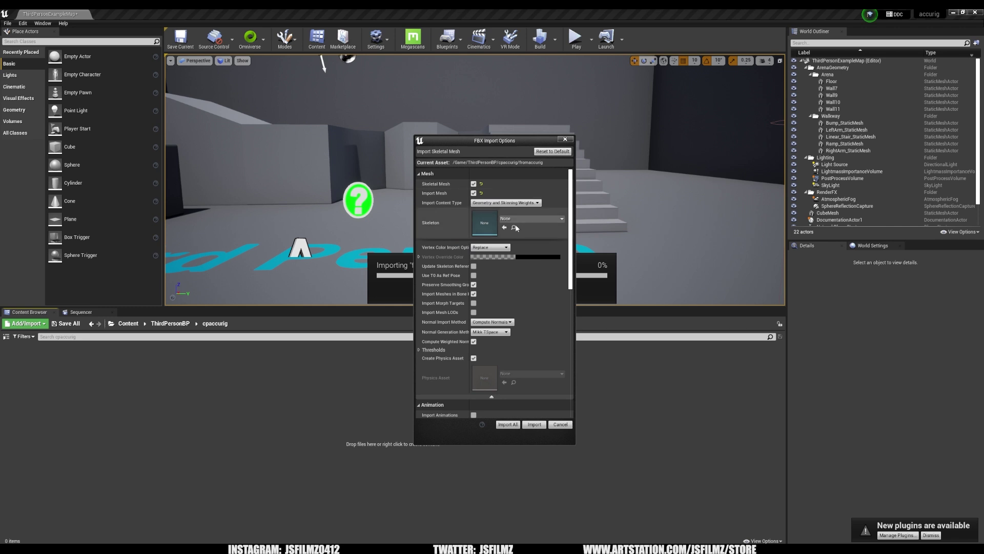
click(474, 266)
click(474, 275)
click(492, 397)
click(491, 243)
click(534, 424)
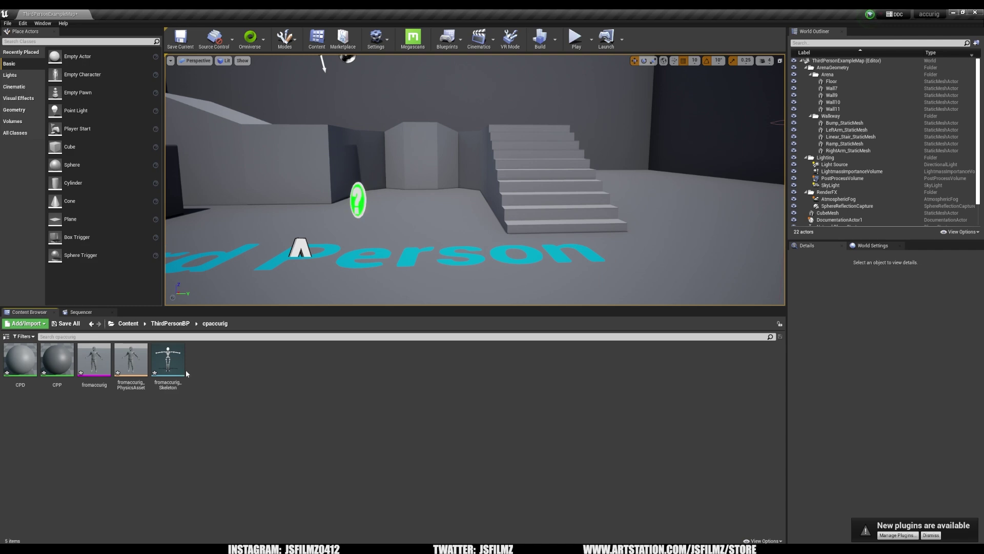
Open fromaccurig_Skeleton and save it with Ctrl+S
double_click(169, 361)
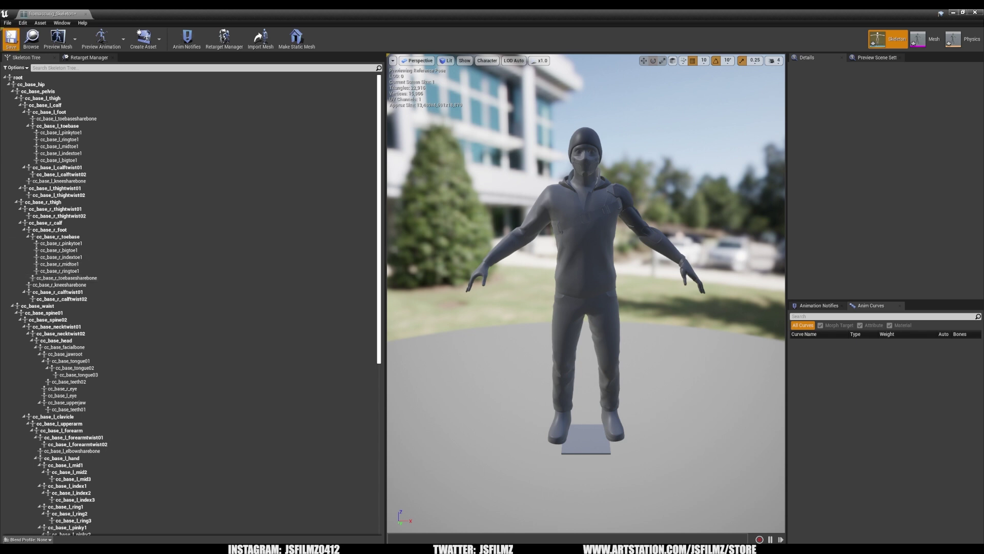
key(ctrl+s)
Assign the Humanoid rig to fromaccurig_Skeleton in the Retarget Manager
click(89, 58)
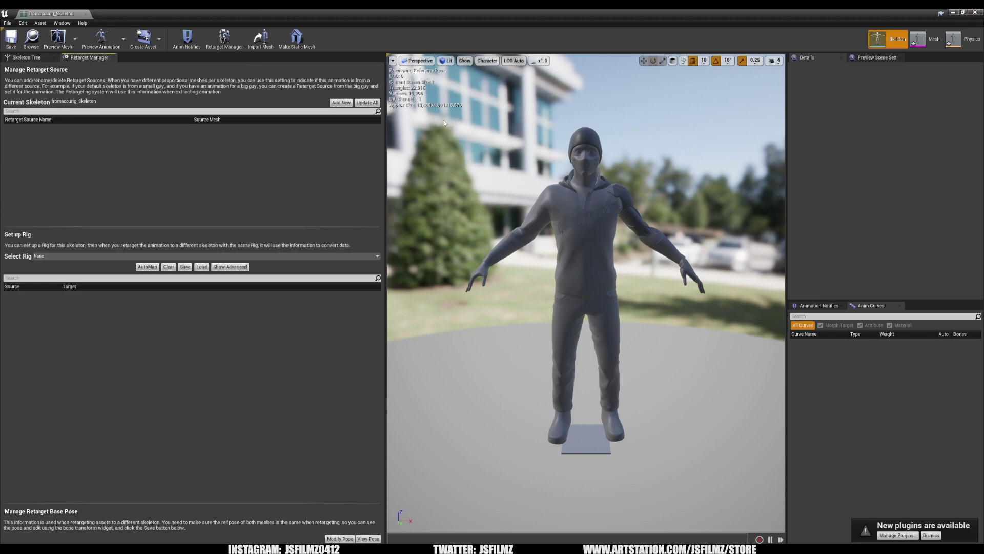
click(78, 256)
click(74, 272)
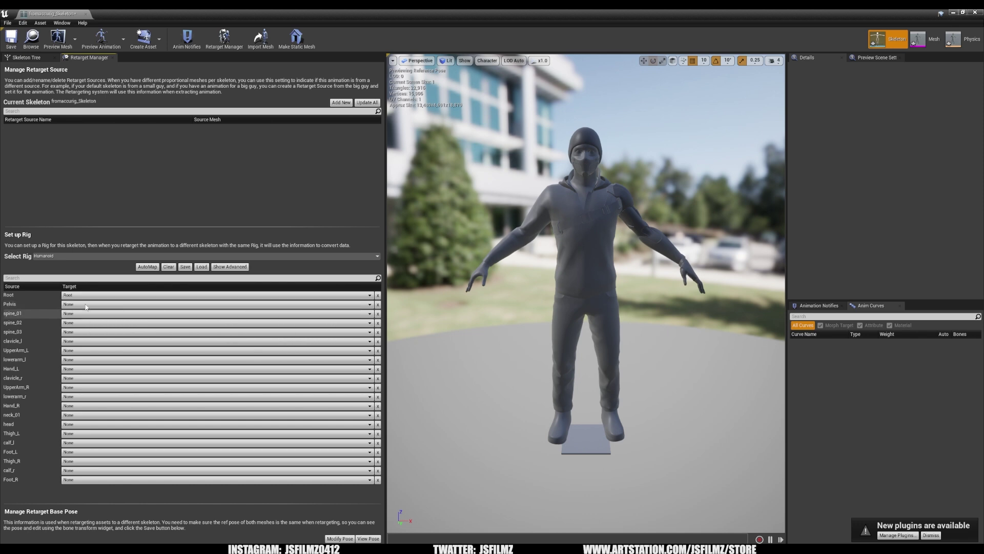
click(86, 296)
click(44, 288)
Load the accurig bone mapping asset and check the advanced finger and twist mappings
click(202, 268)
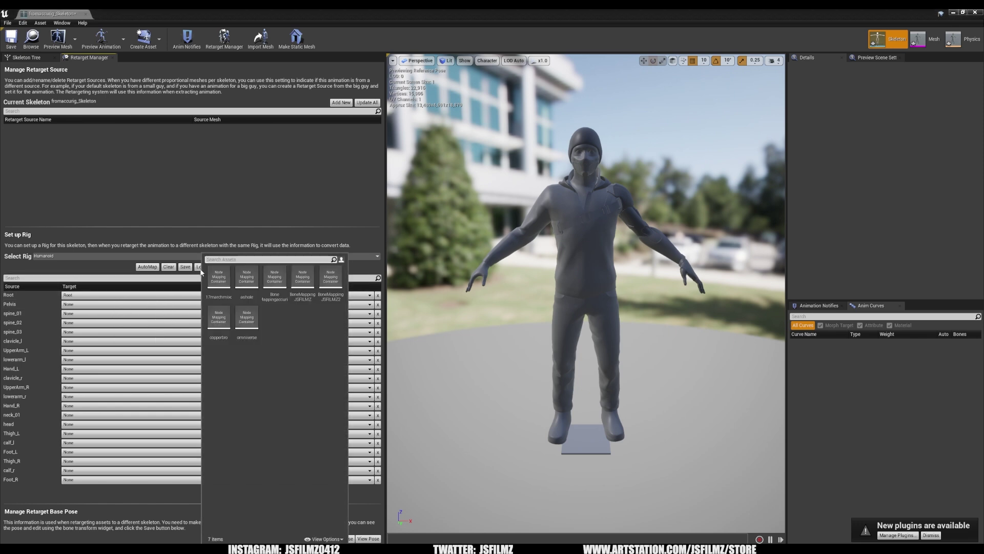
click(277, 303)
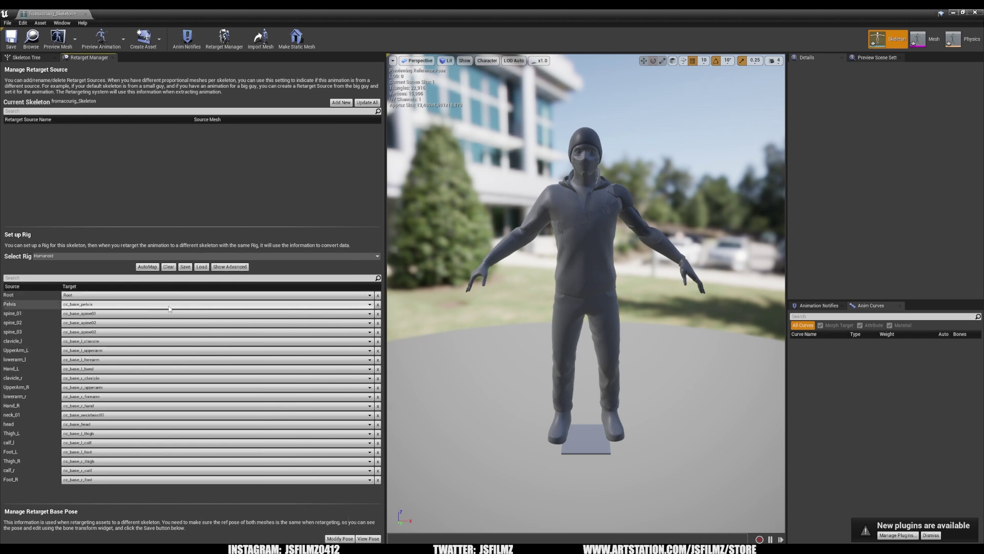
click(223, 268)
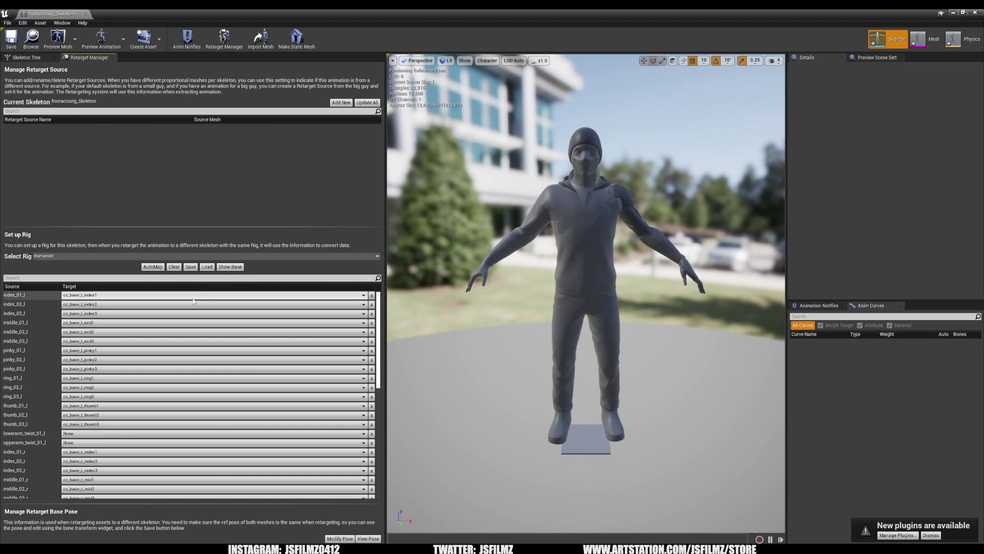
click(229, 267)
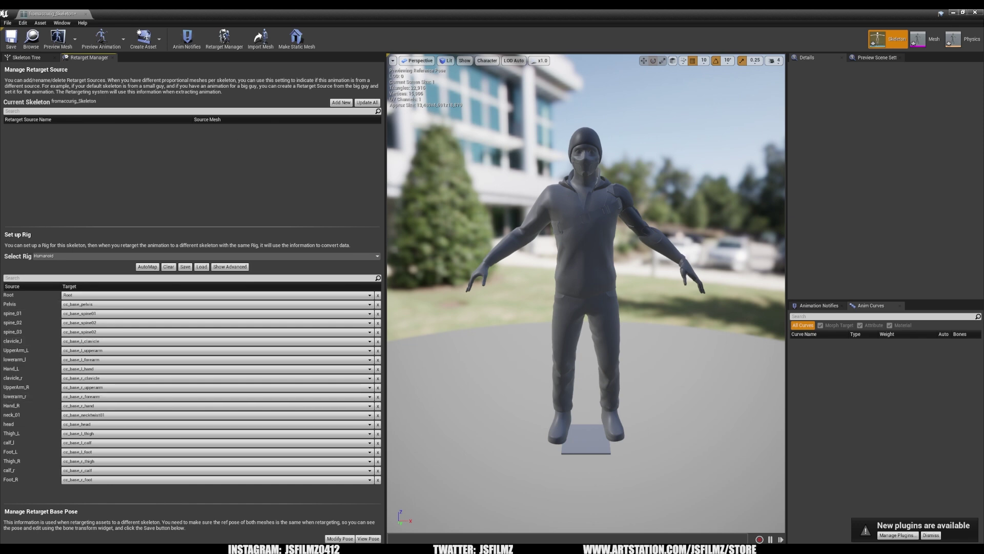
Set all bones from cc_base_l_thigh down to Skeleton translation retargeting recursively
click(23, 59)
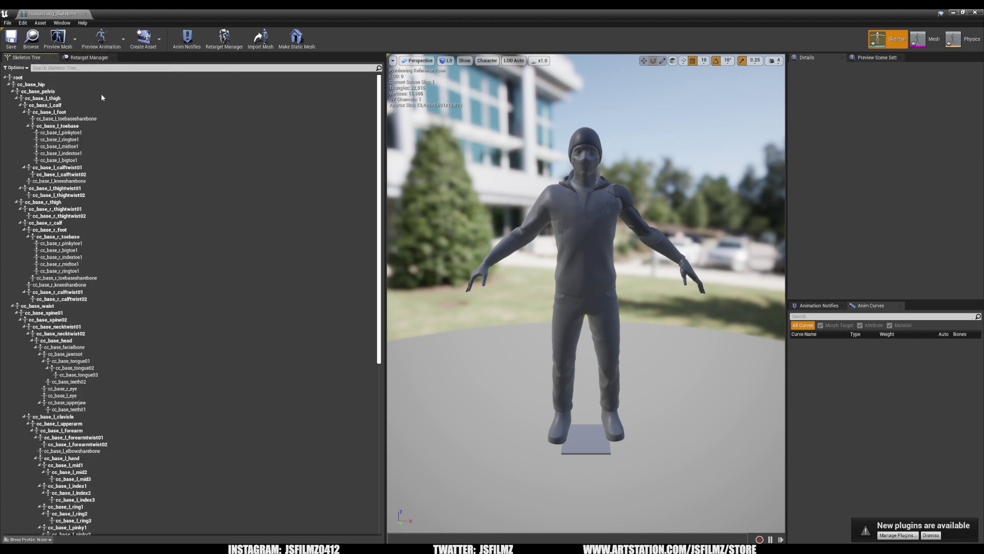
click(15, 67)
click(29, 83)
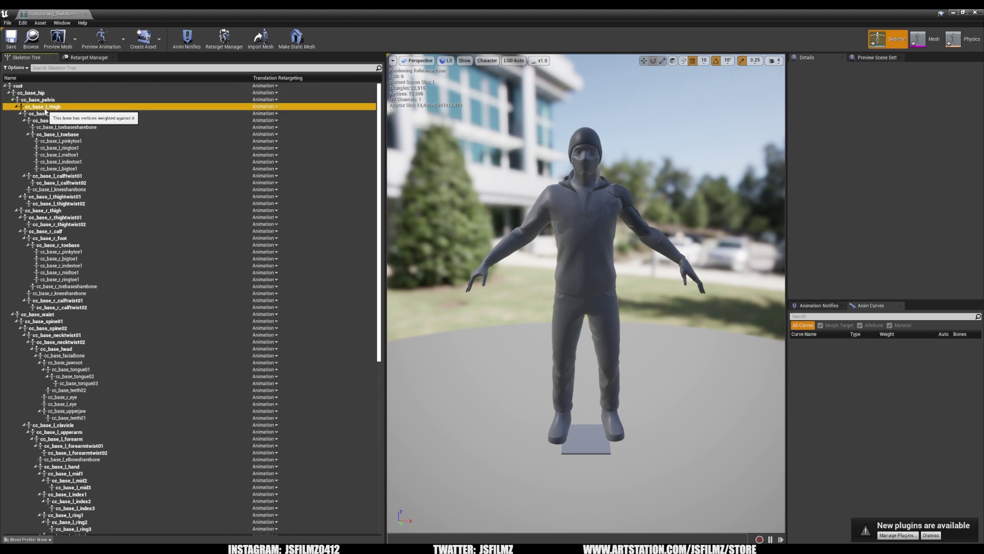
click(47, 107)
drag(381, 182, 381, 354)
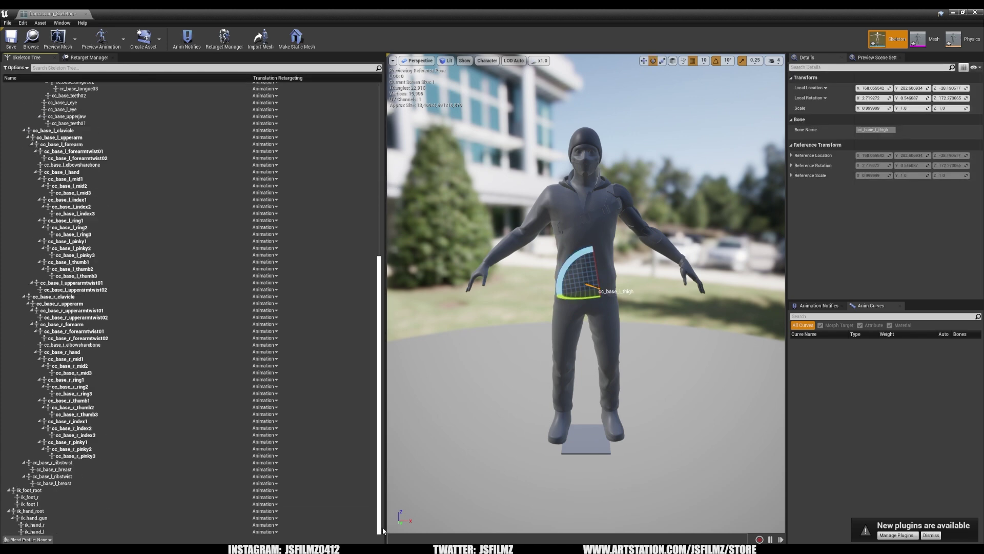
shift+click(33, 532)
right_click(34, 532)
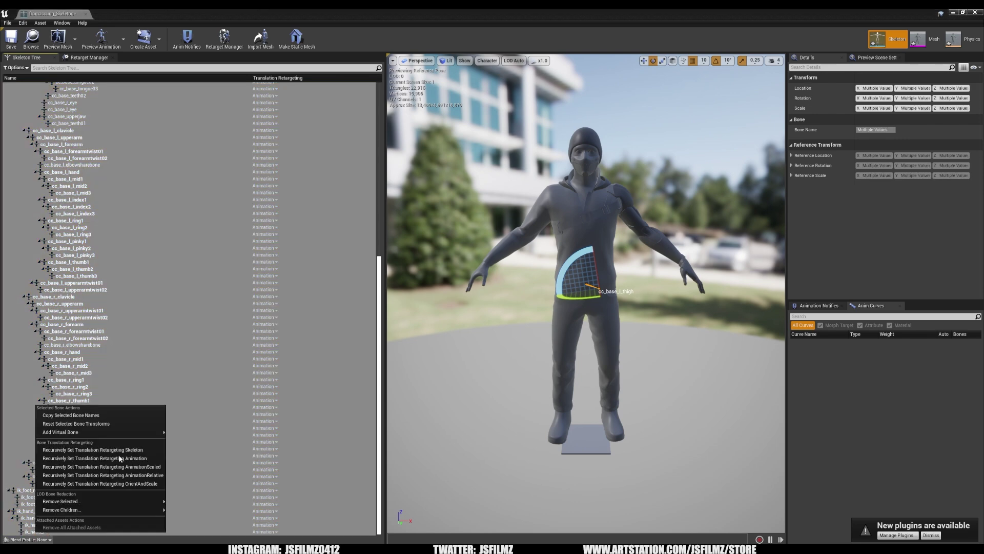
click(129, 451)
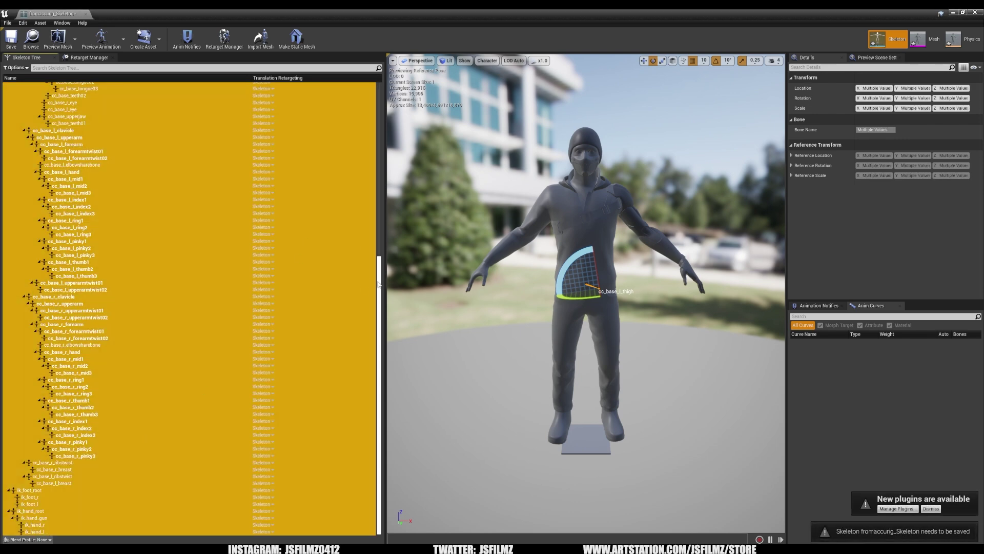
Keep root, hip and pelvis on Animation retargeting and save the fromaccurig skeleton
drag(380, 285, 380, 98)
click(70, 94)
click(102, 100)
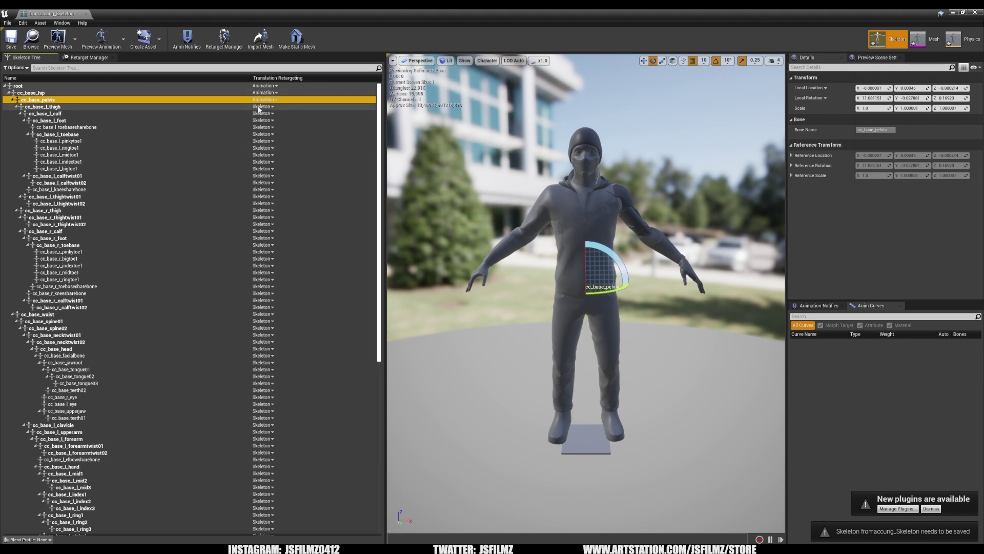
click(44, 107)
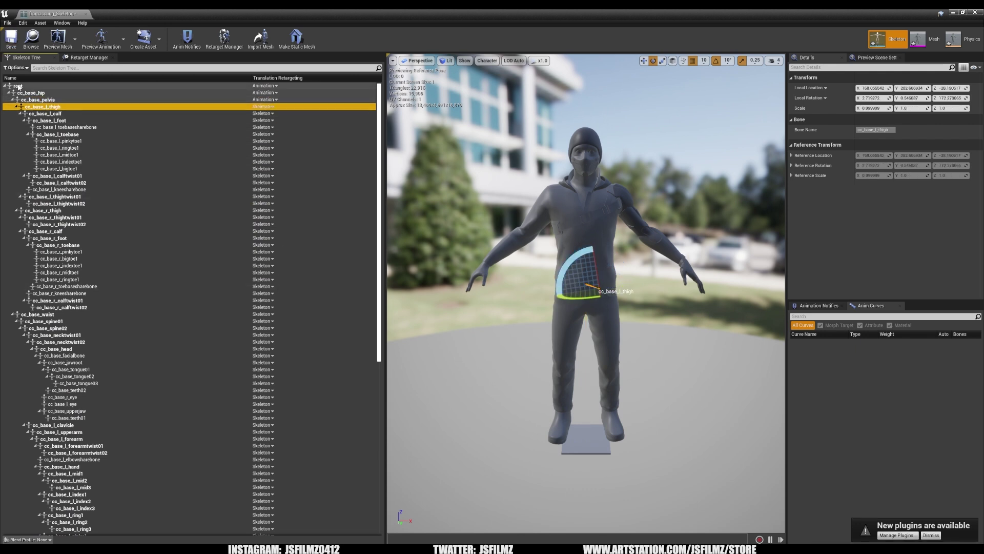
click(11, 40)
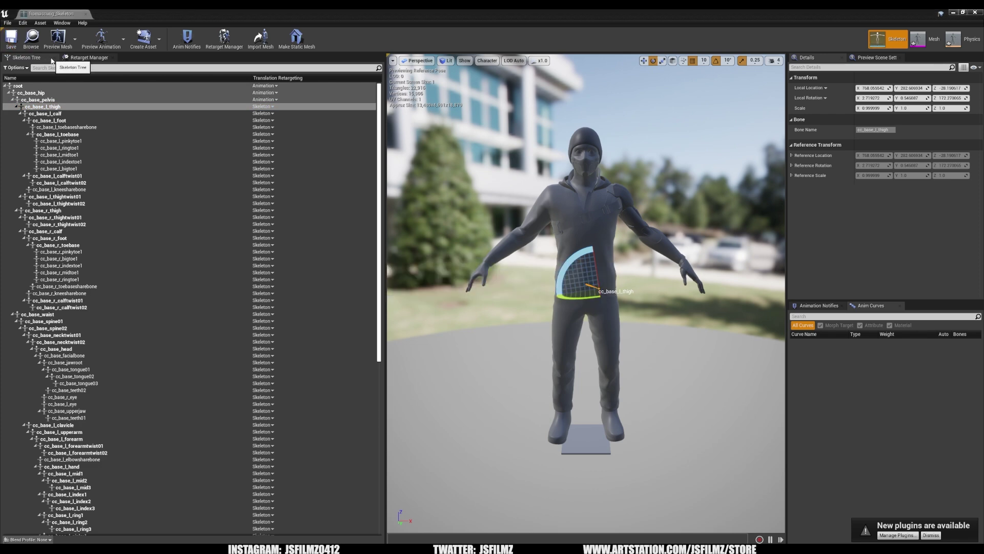
click(952, 13)
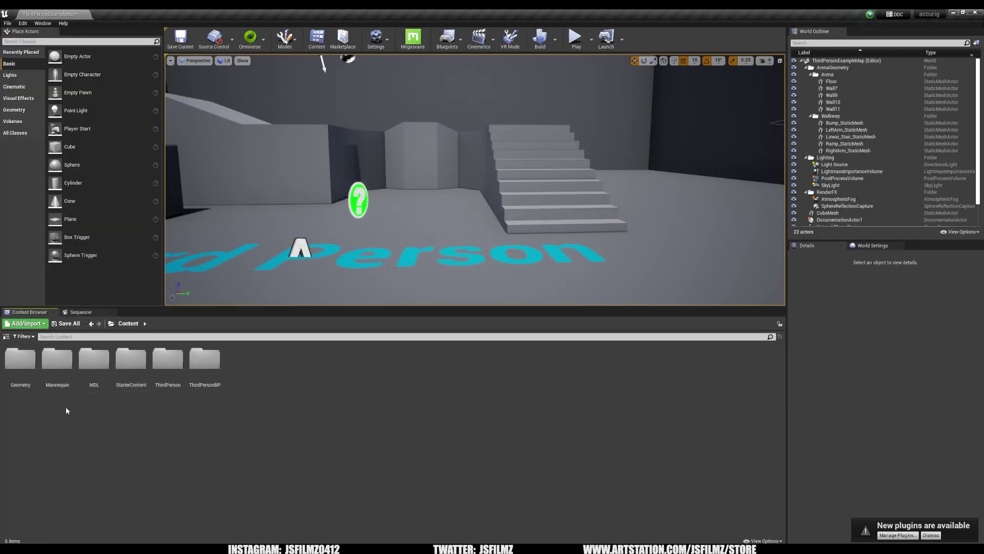
Open SK_Mannequin from Mannequin/Character/Mesh and switch to its skeleton
double_click(57, 359)
double_click(57, 358)
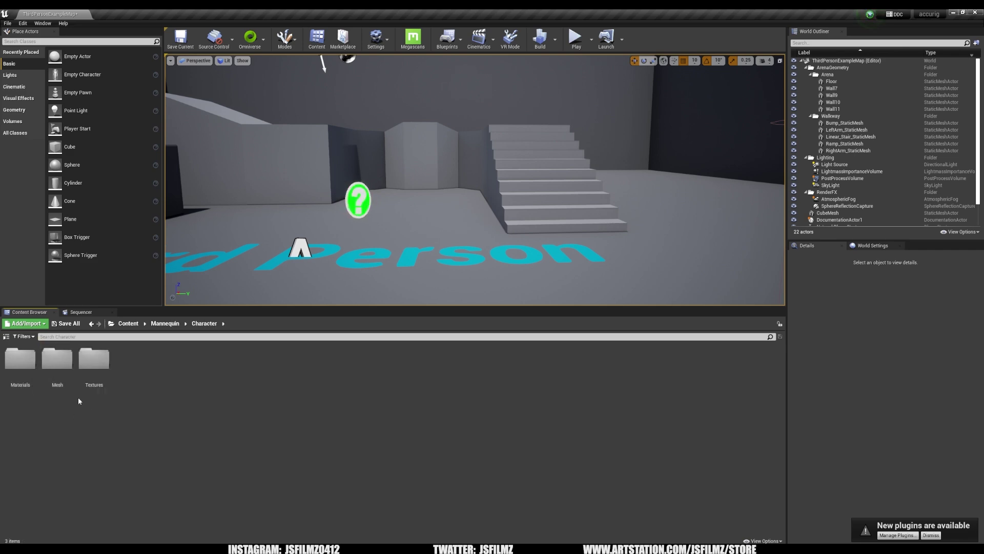
double_click(57, 361)
double_click(21, 359)
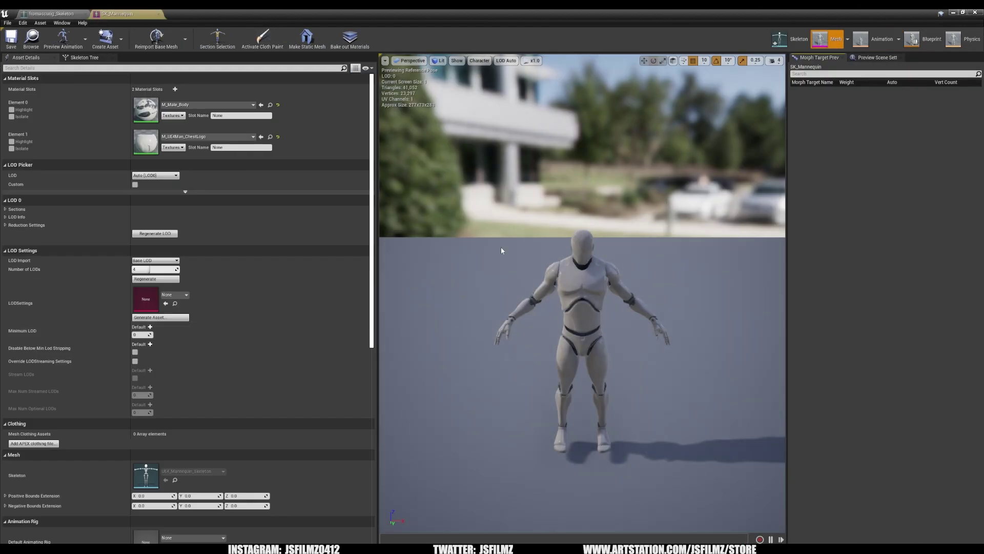
click(790, 39)
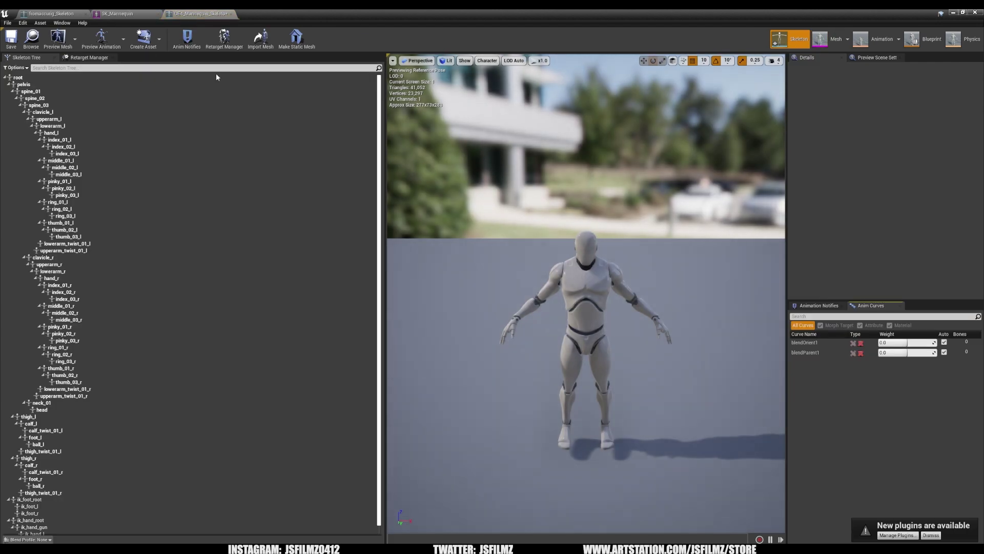
Assign the Humanoid rig to the UE4 mannequin skeleton
click(82, 77)
click(67, 84)
click(54, 91)
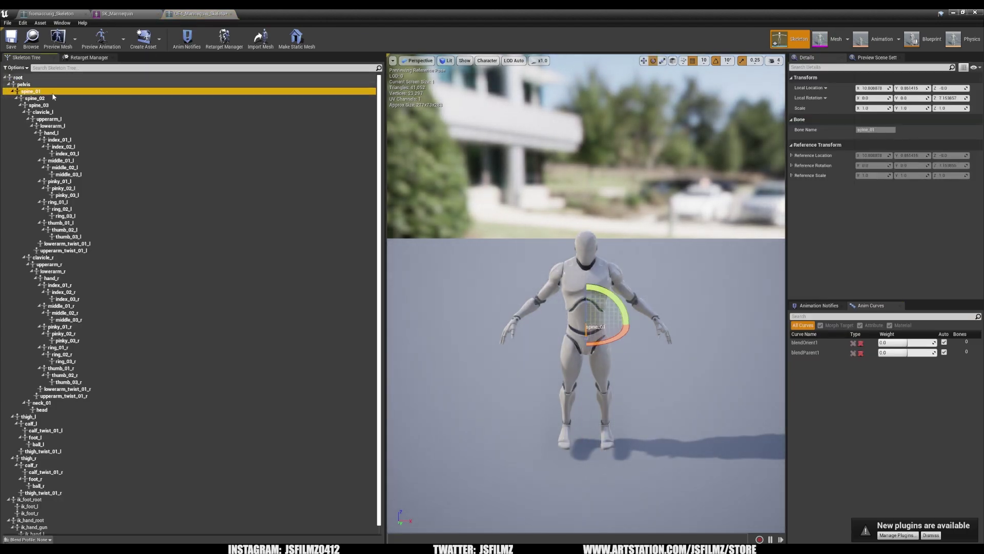
click(78, 59)
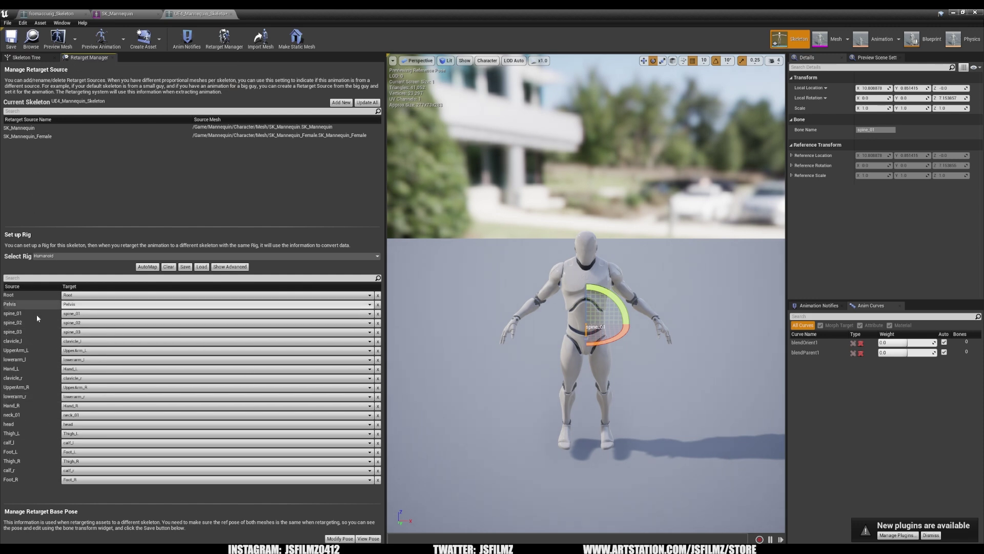
click(63, 256)
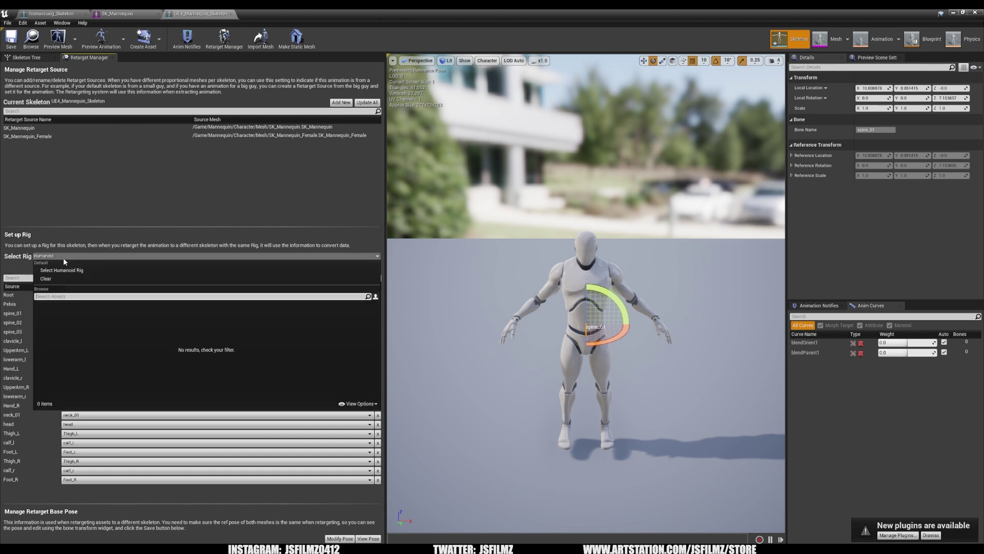
click(56, 271)
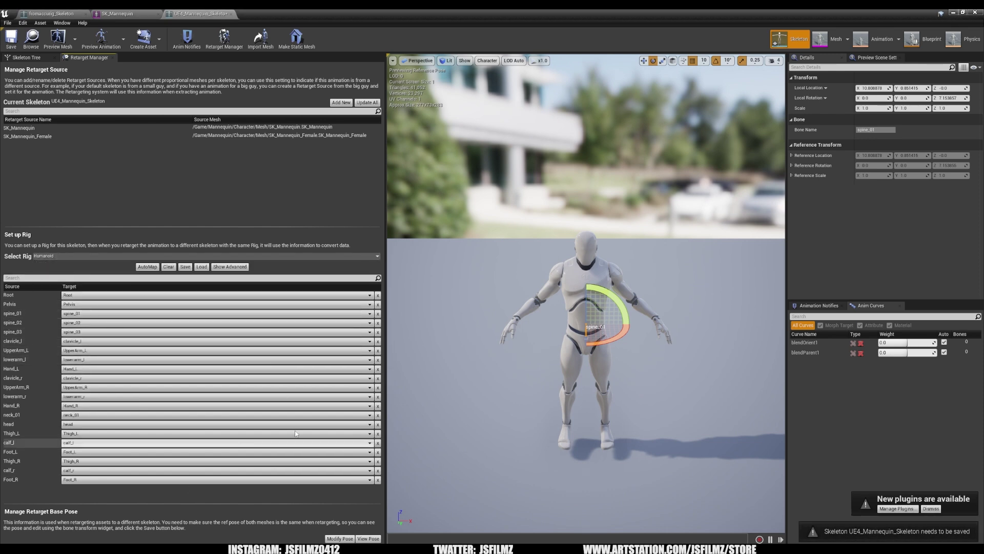
Set the mannequin's root and pelvis bones to Animation translation retargeting
click(25, 58)
click(16, 67)
click(36, 83)
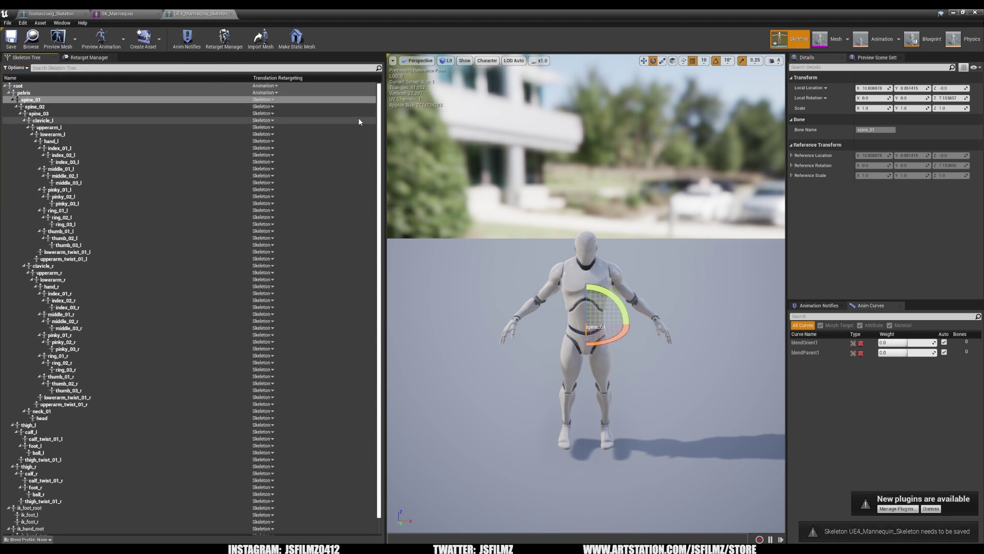
click(77, 93)
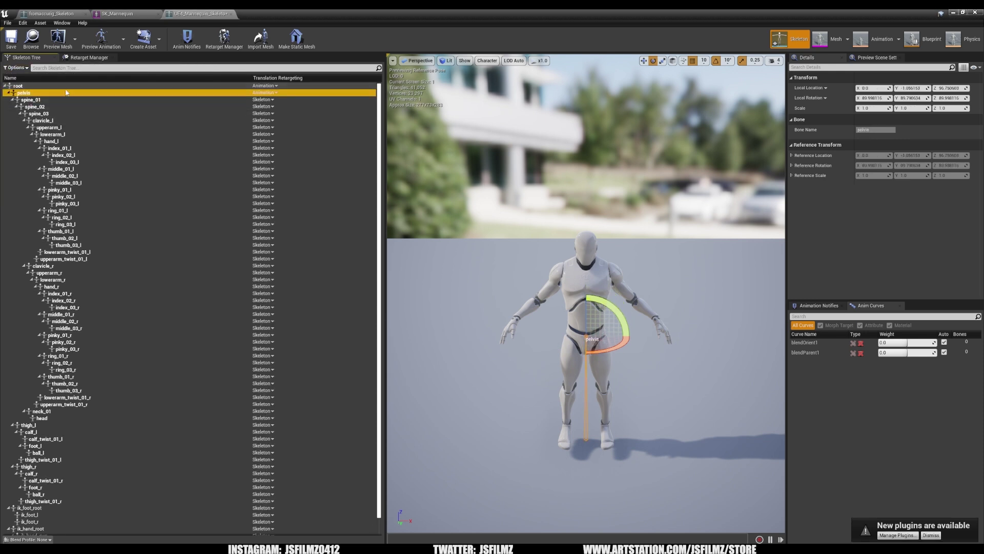
click(67, 86)
click(65, 93)
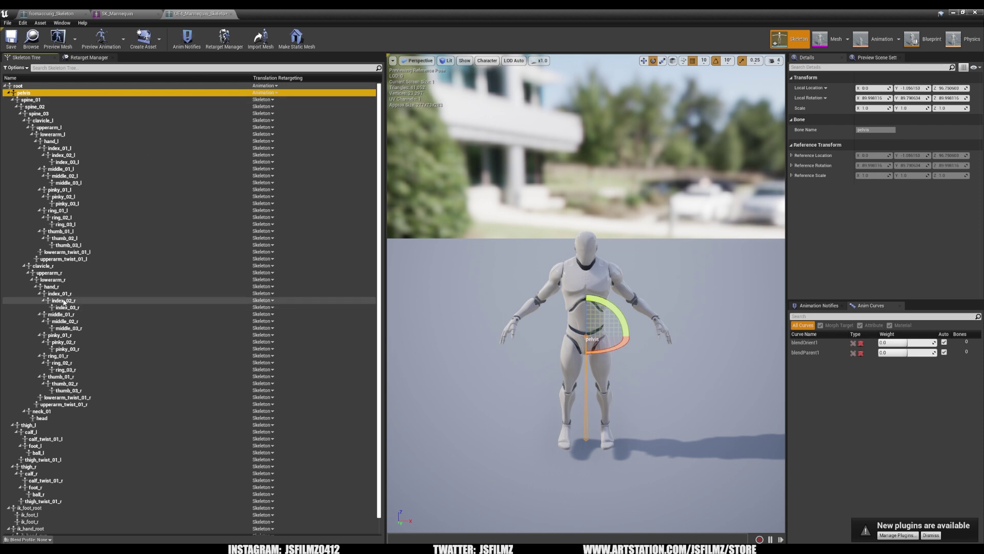
scroll(241, 436, down, 1)
scroll(212, 367, up, 3)
click(263, 93)
click(267, 105)
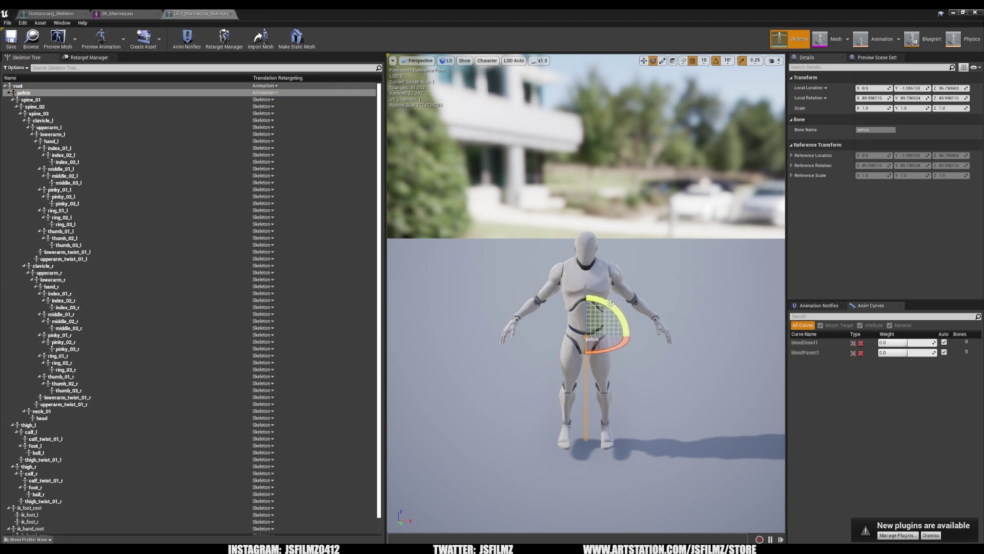
click(47, 14)
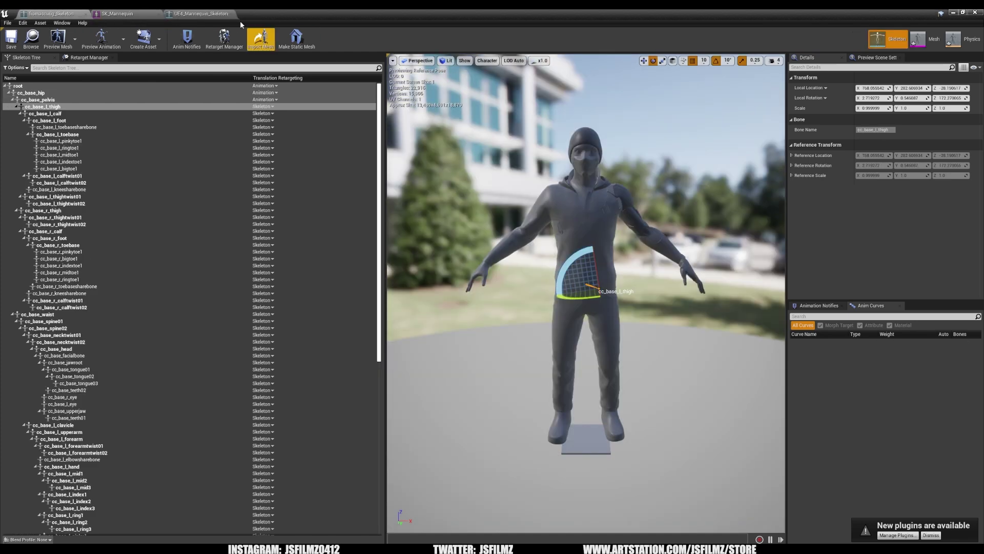
click(228, 13)
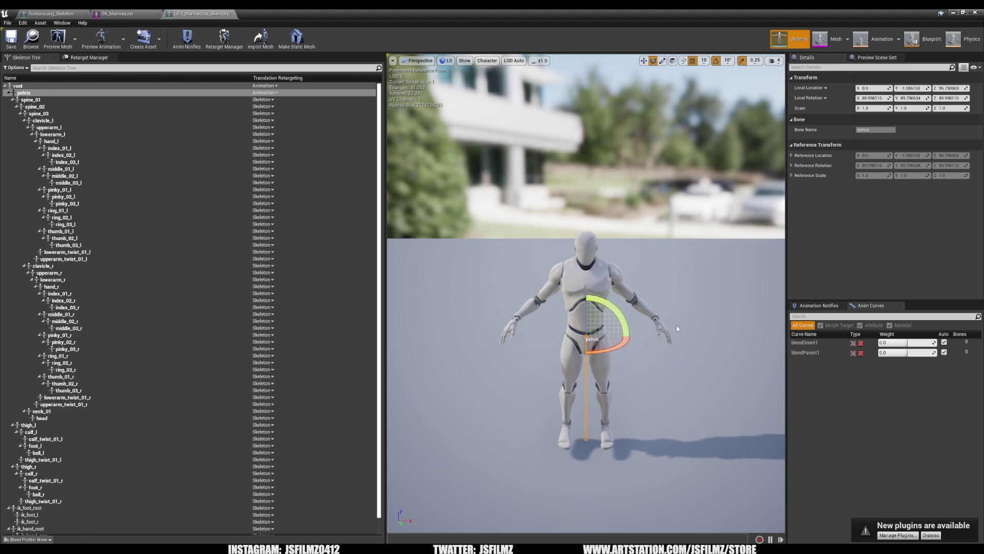
Check the ThirdPersonCharacter Mesh component's Anim Class and locate ThirdPerson_AnimBP
click(953, 14)
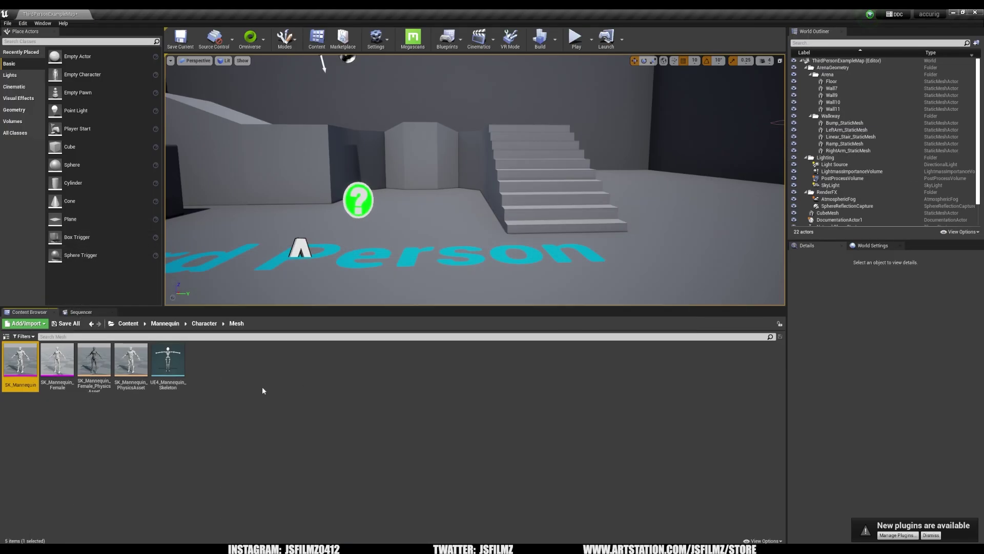
double_click(205, 359)
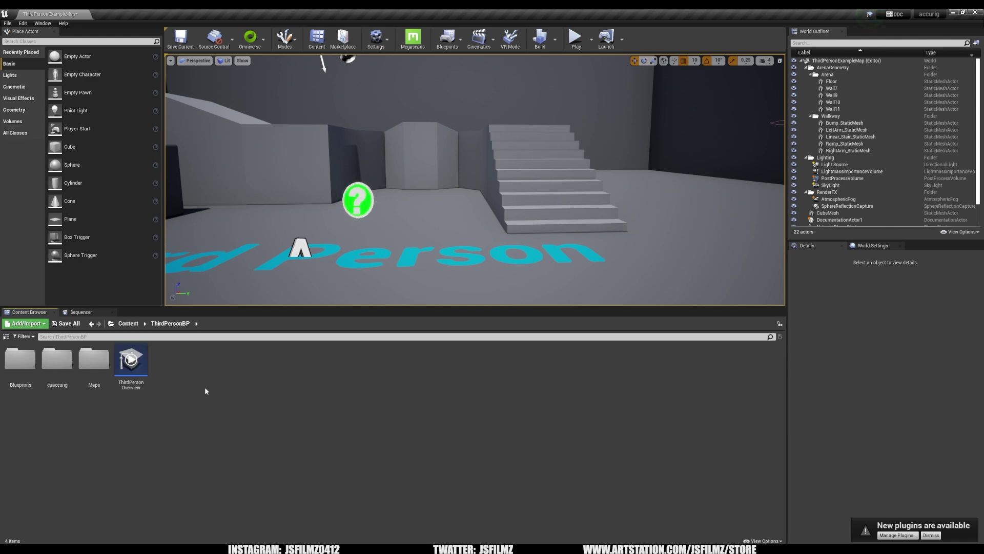
double_click(20, 358)
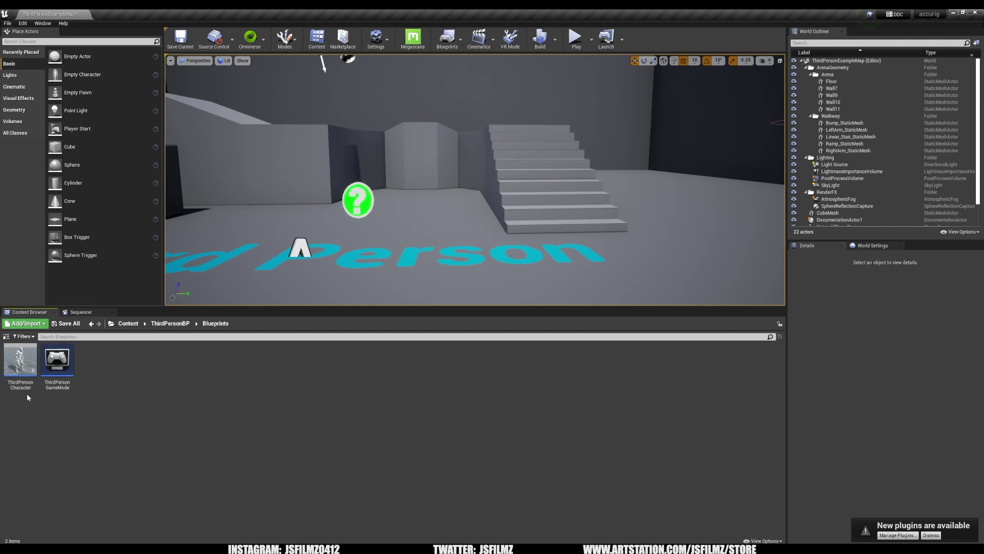
double_click(21, 379)
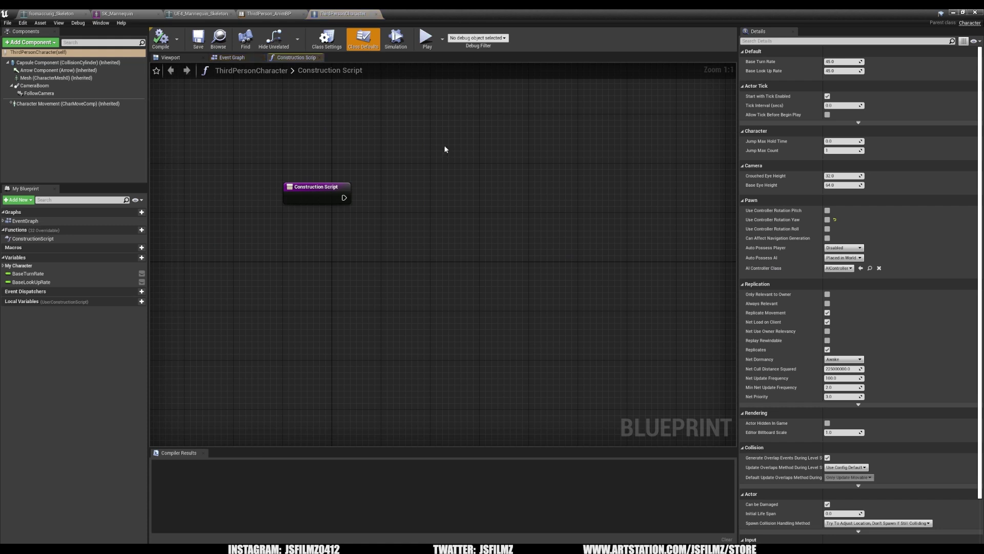
click(177, 60)
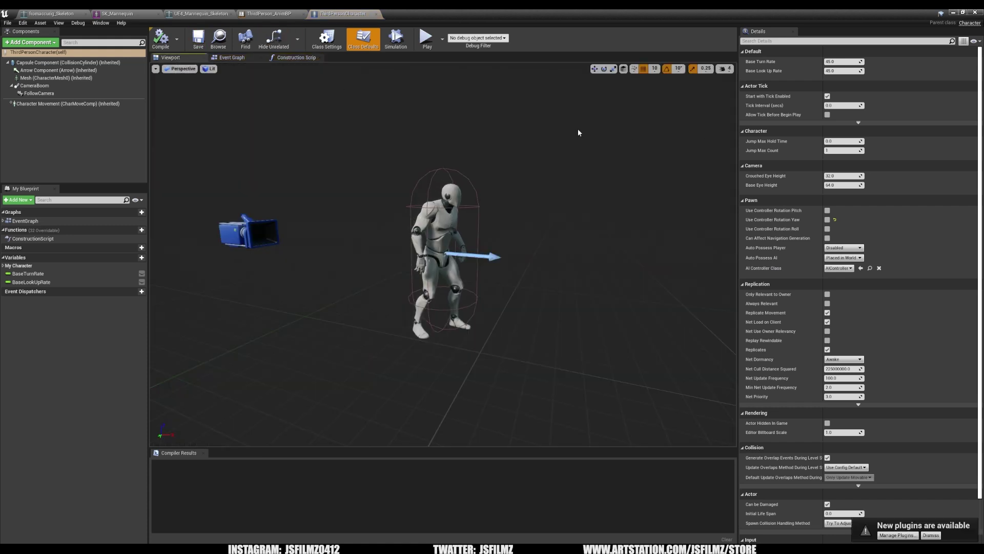
click(80, 79)
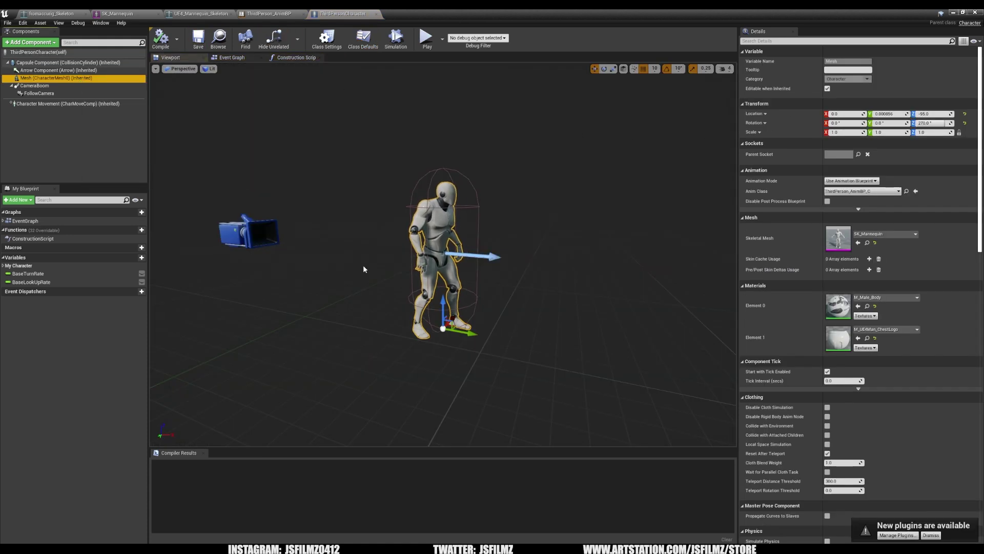
click(907, 191)
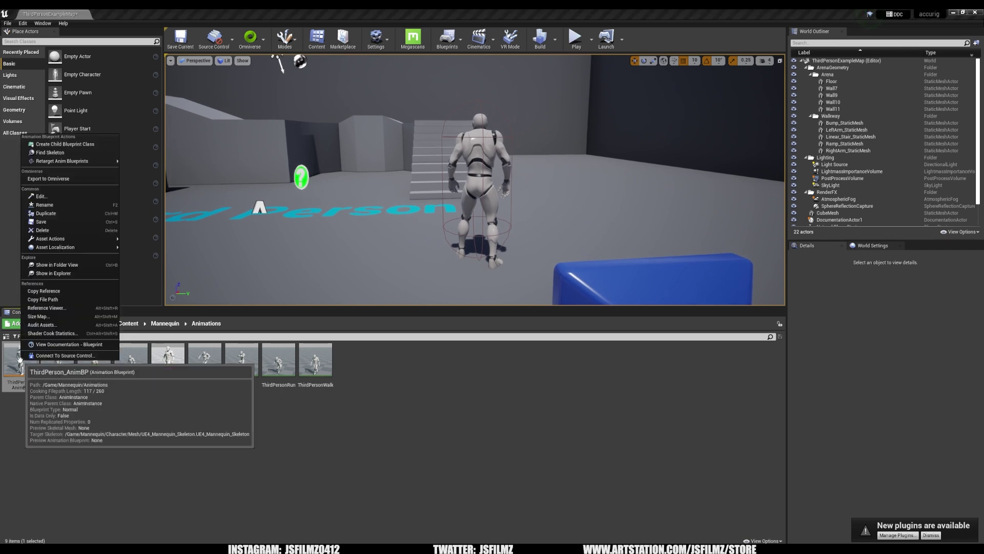
Duplicate and retarget ThirdPerson_AnimBP and its animations to fromaccurig_Skeleton
mouse_move(110, 161)
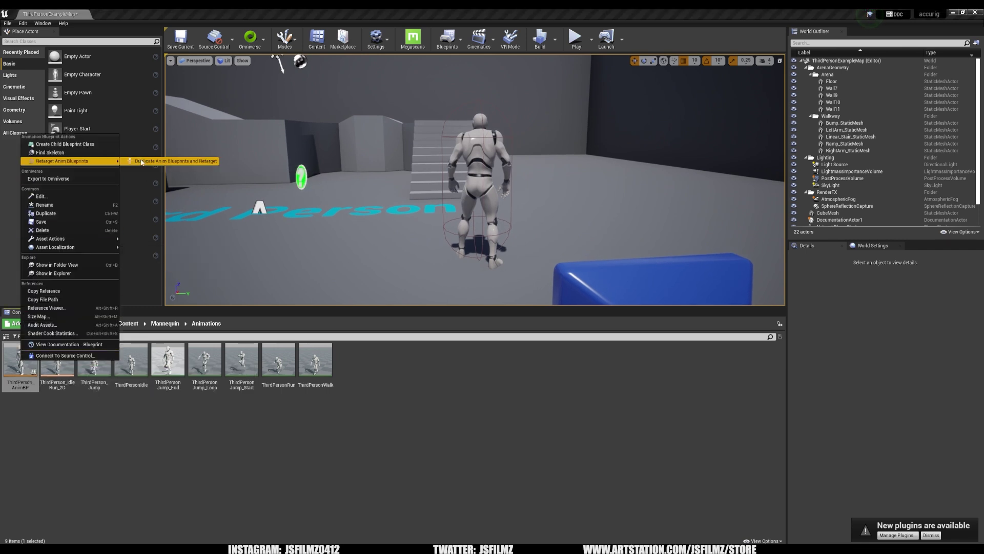
click(142, 161)
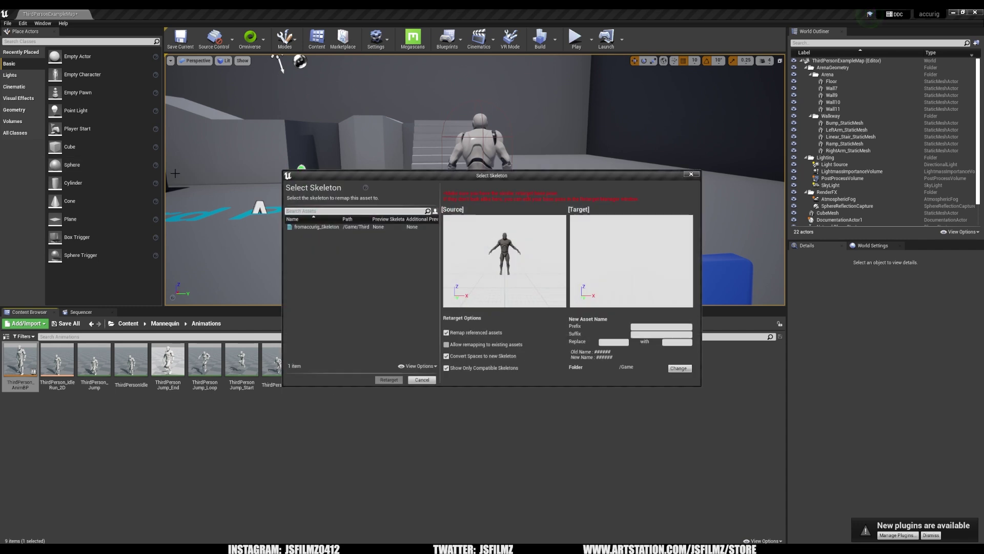
click(315, 228)
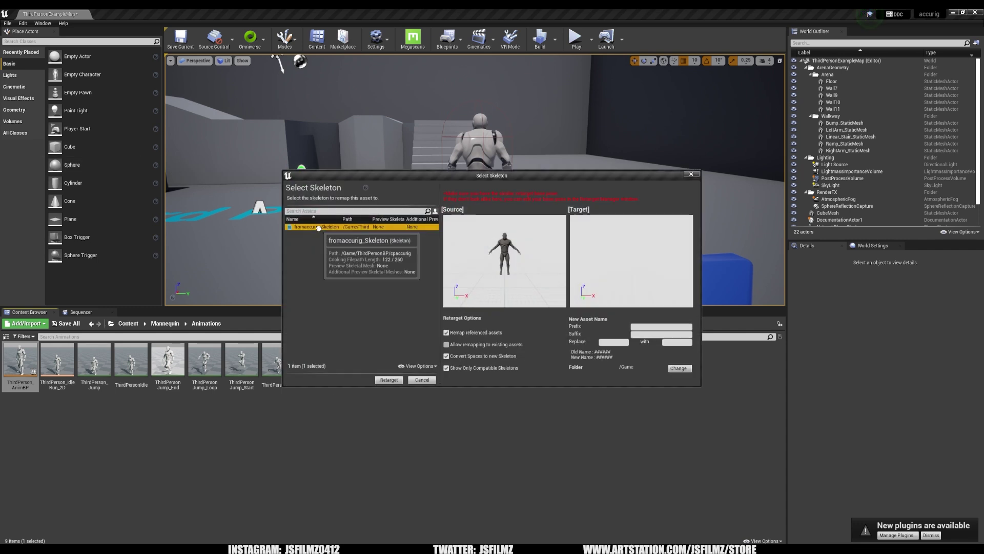
click(394, 381)
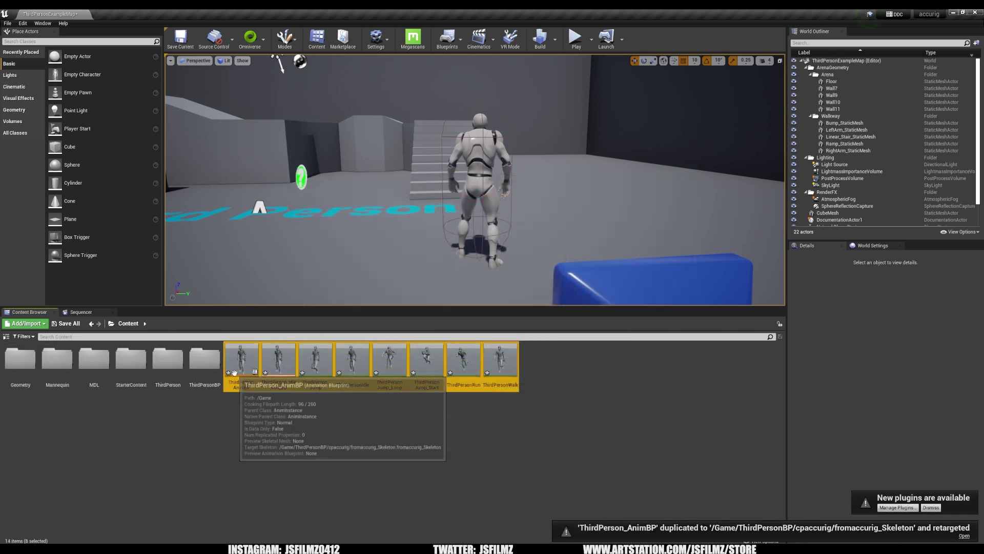
Step through the retargeted ThirdPerson_AnimBP and animation assets to check them
click(253, 425)
click(242, 361)
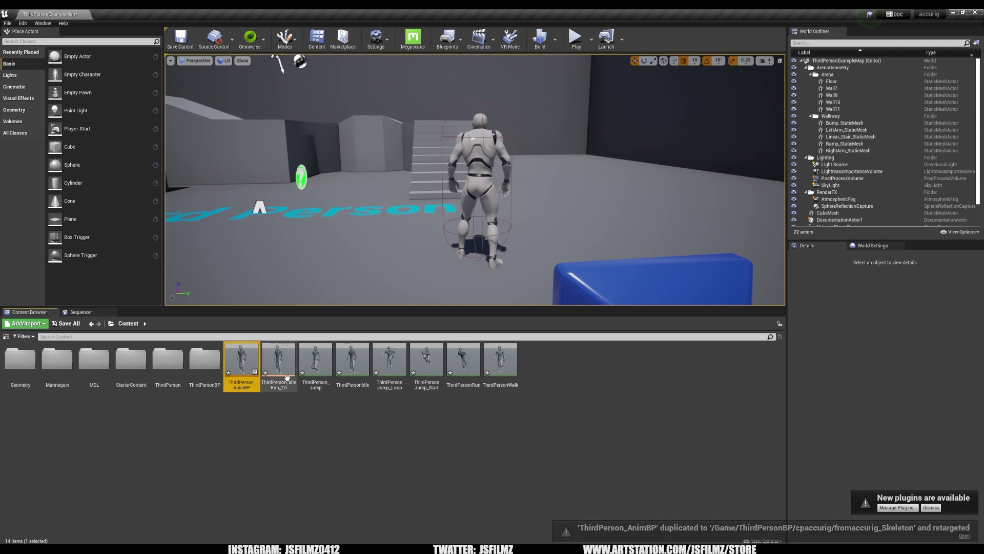
click(278, 361)
click(315, 362)
key(Right)
key(Right)
key(Right)
key(Right)
key(Right)
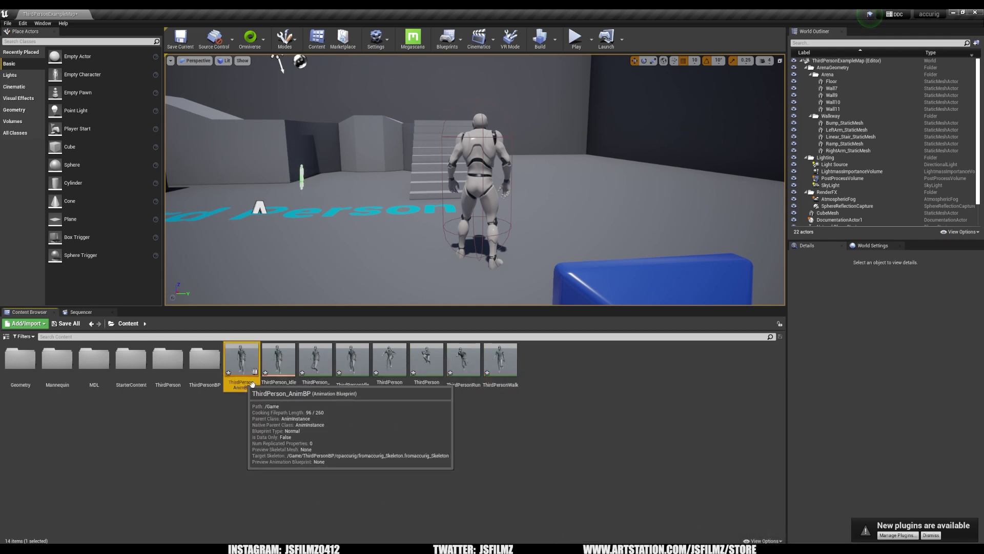
Swap the ThirdPersonCharacter blueprint's Mesh component to the fromaccurig skeletal mesh
click(239, 427)
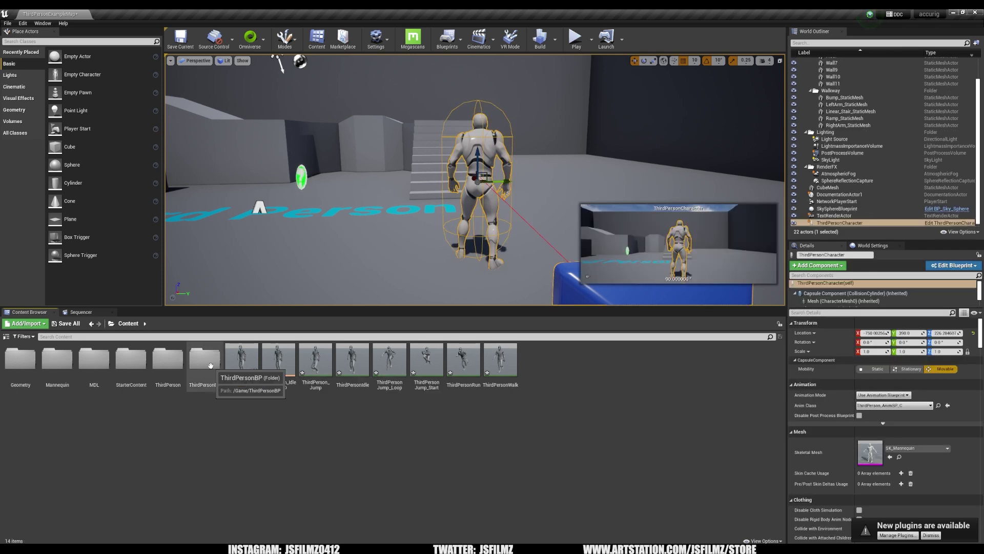
double_click(205, 365)
double_click(20, 359)
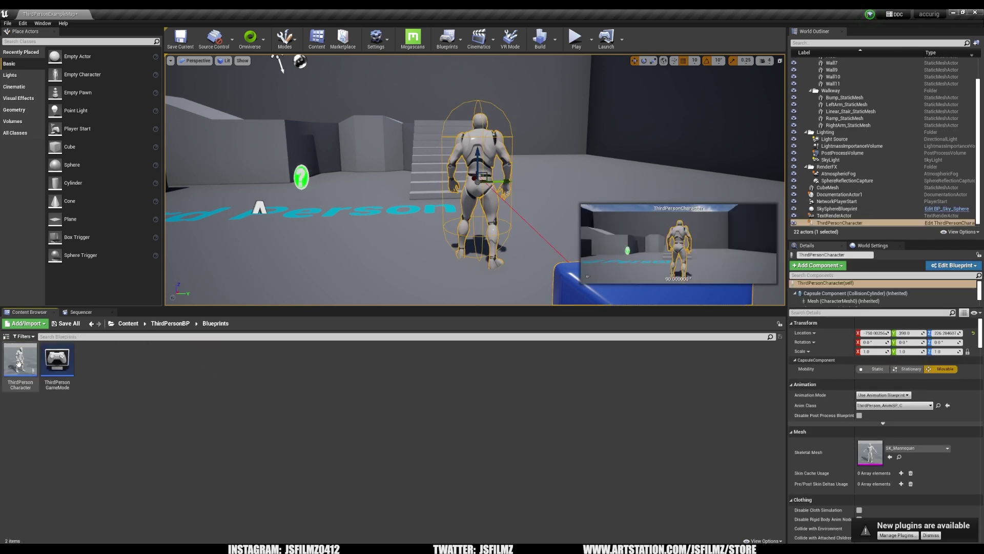
click(20, 362)
double_click(19, 362)
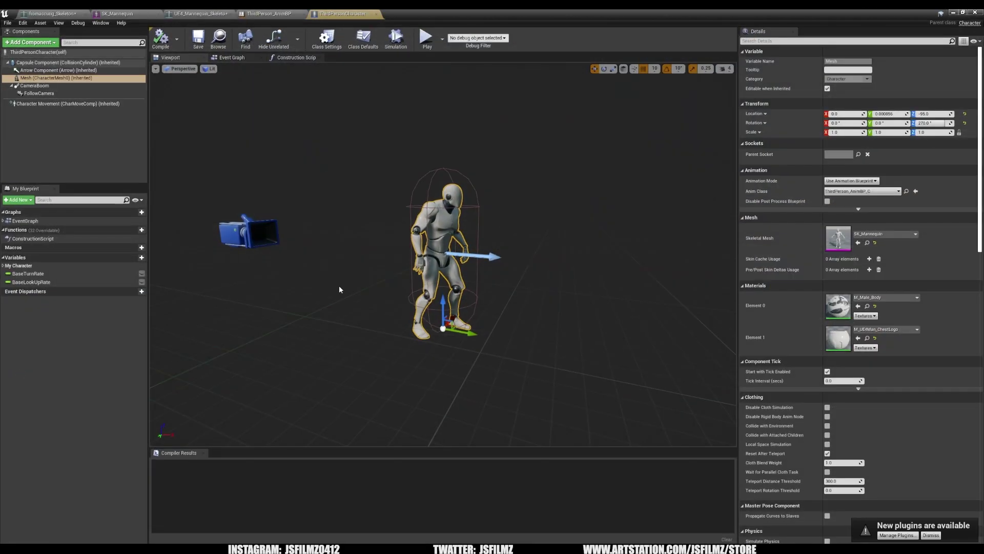
click(54, 78)
click(885, 234)
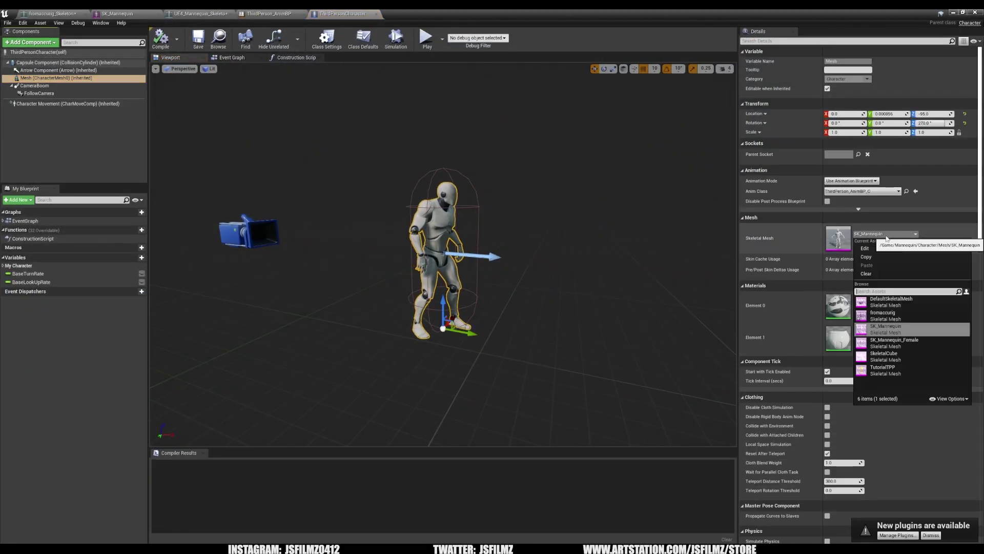
click(883, 314)
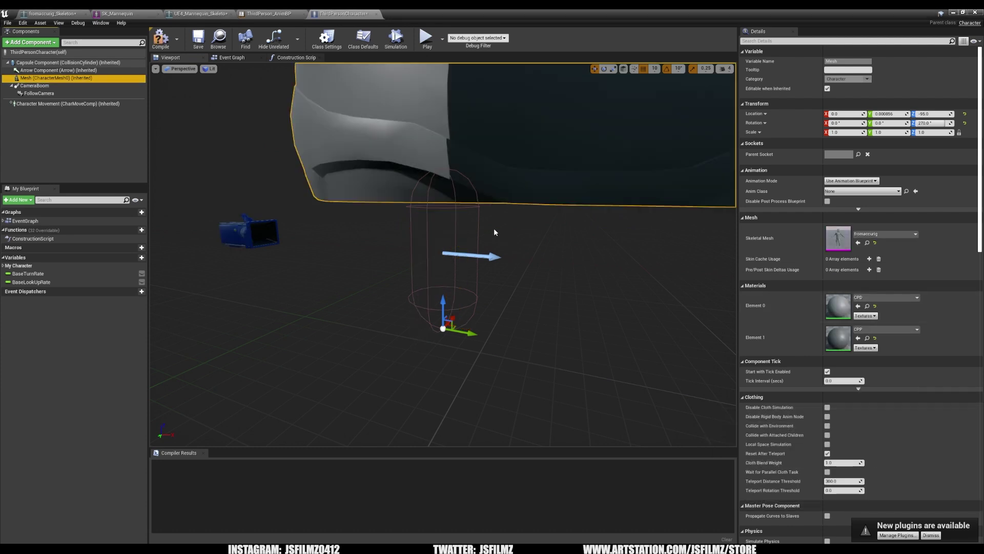
Scale the mesh to 0.01 and raise it to Z -85 inside the capsule
click(844, 133)
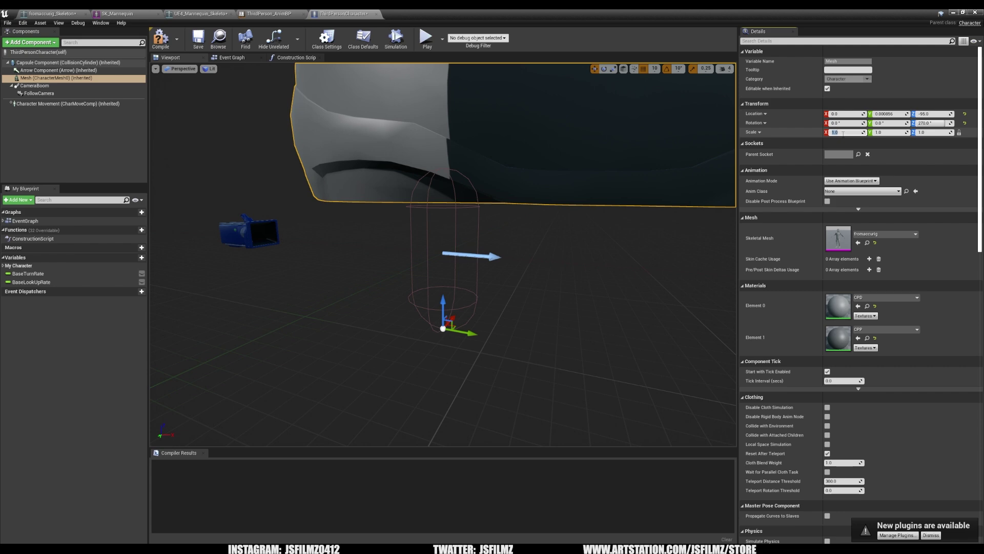
text(0.01)
key(Return)
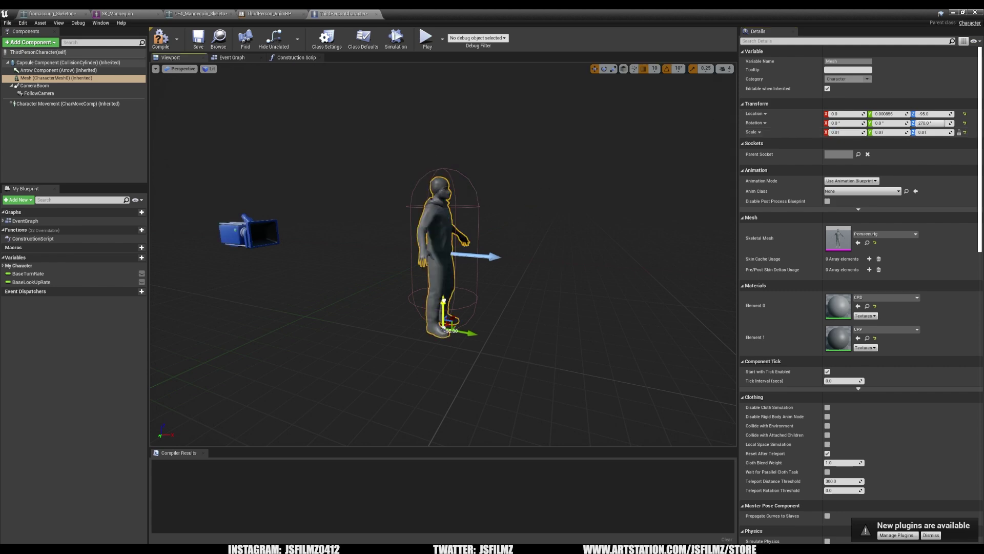
drag(443, 299, 444, 292)
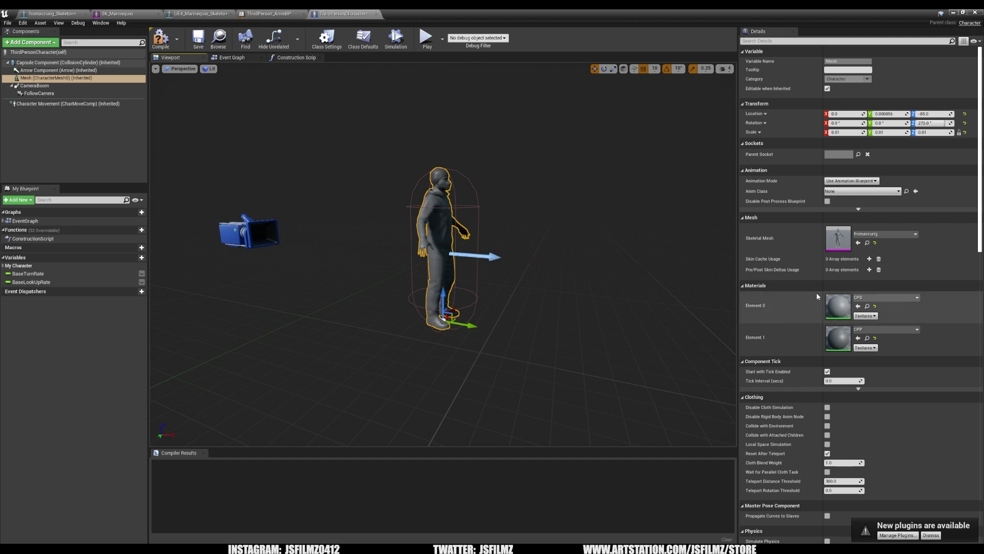
Set the Anim Class to ThirdPerson_AnimBP, then compile and save the blueprint
click(864, 191)
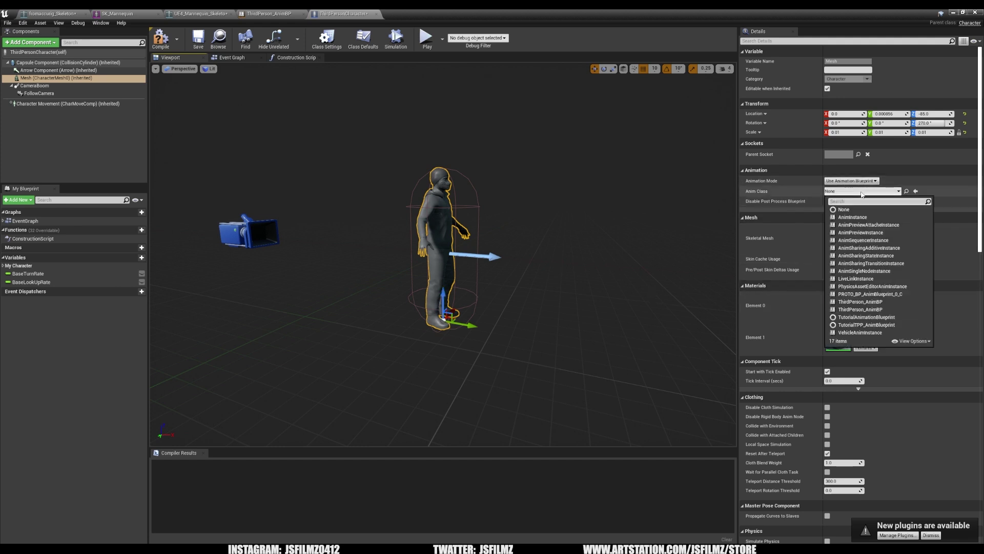
click(860, 310)
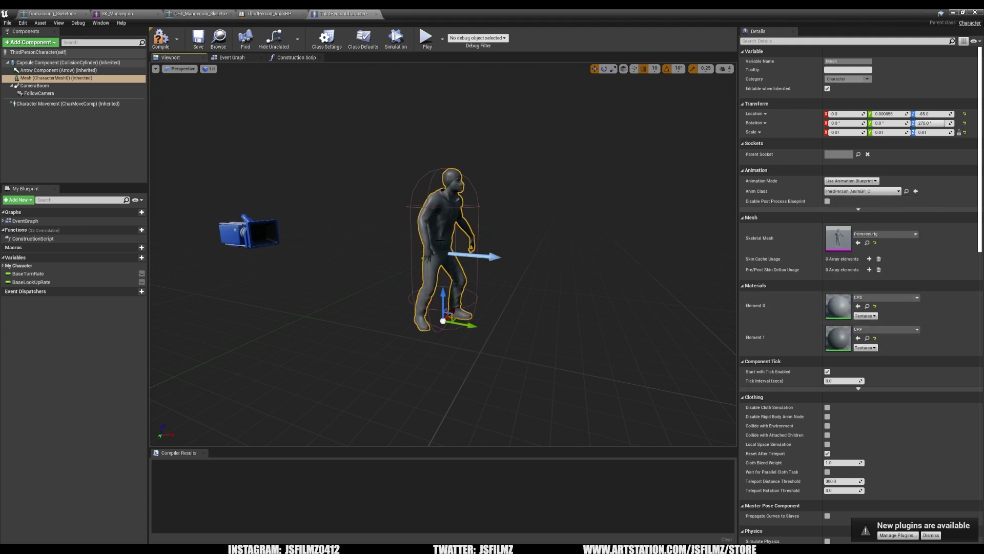
click(164, 40)
click(198, 39)
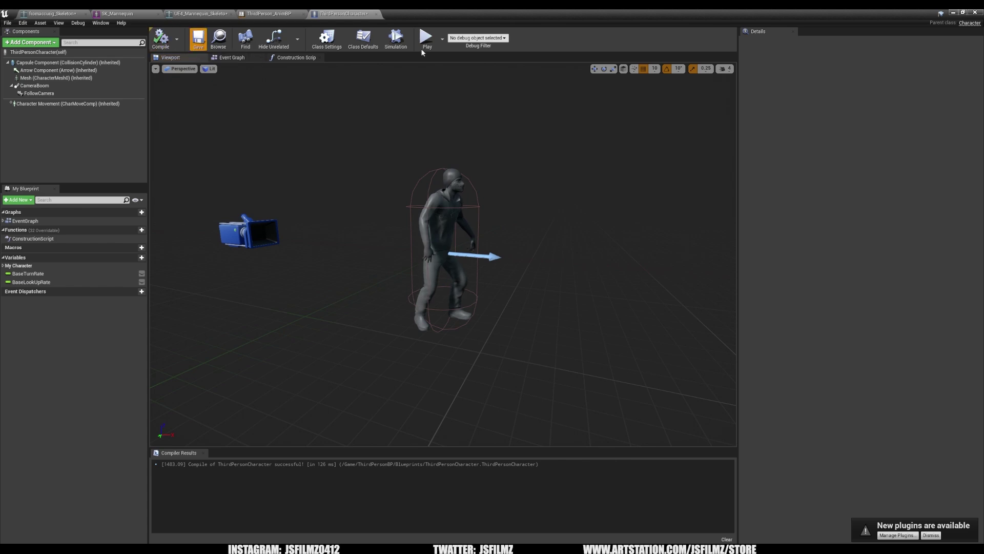
click(953, 12)
Play the level and run the hooded character across the floor toward the stairs and grey block
click(575, 37)
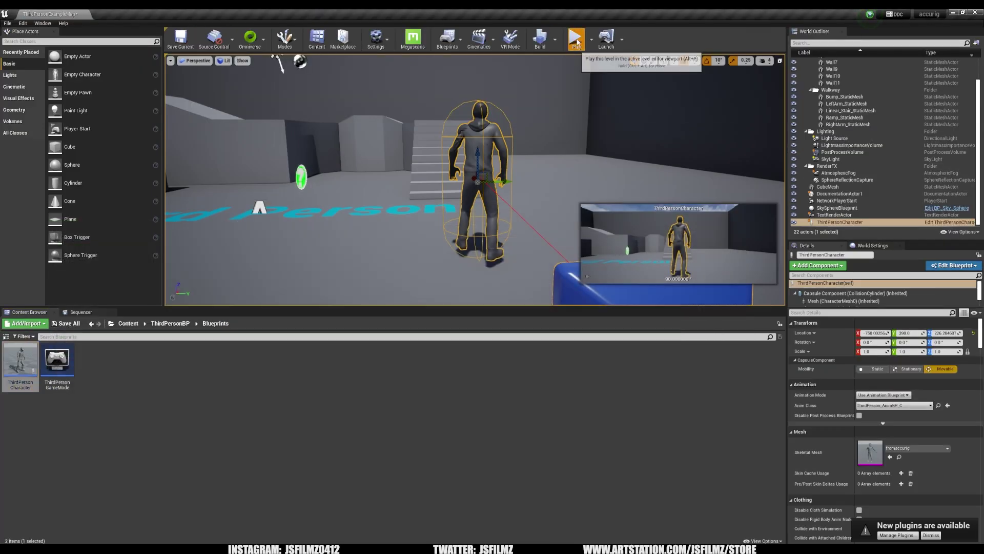
key(w)
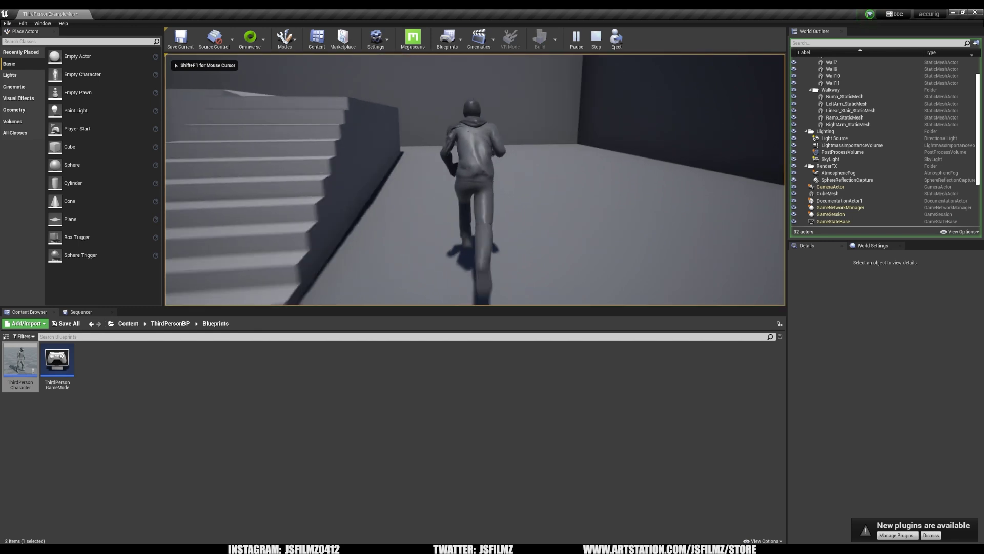
key(w)
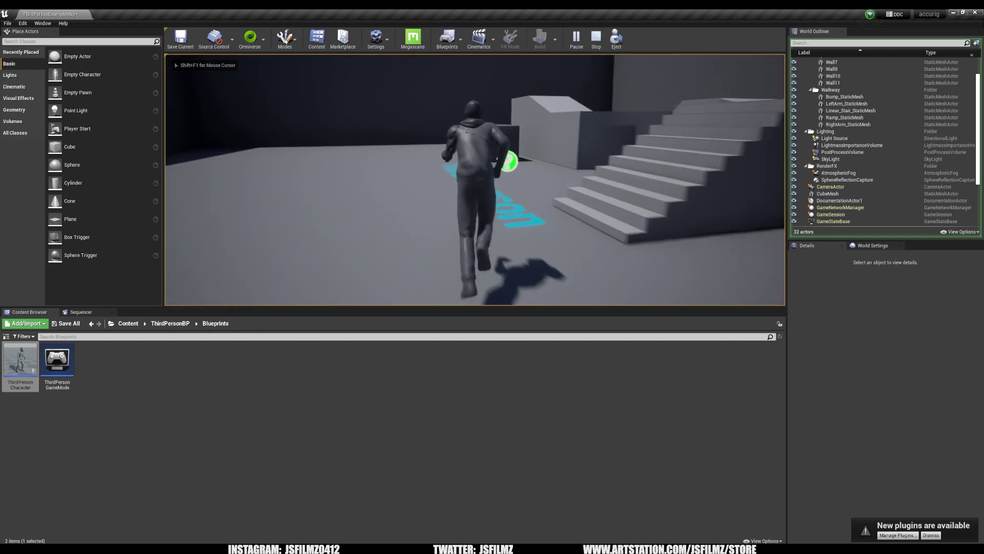
key(w)
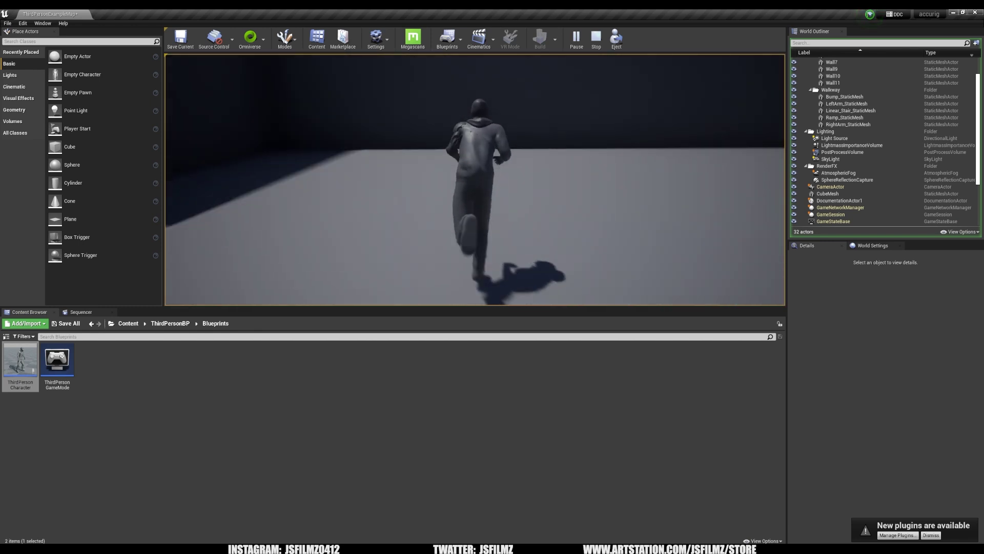
key(w)
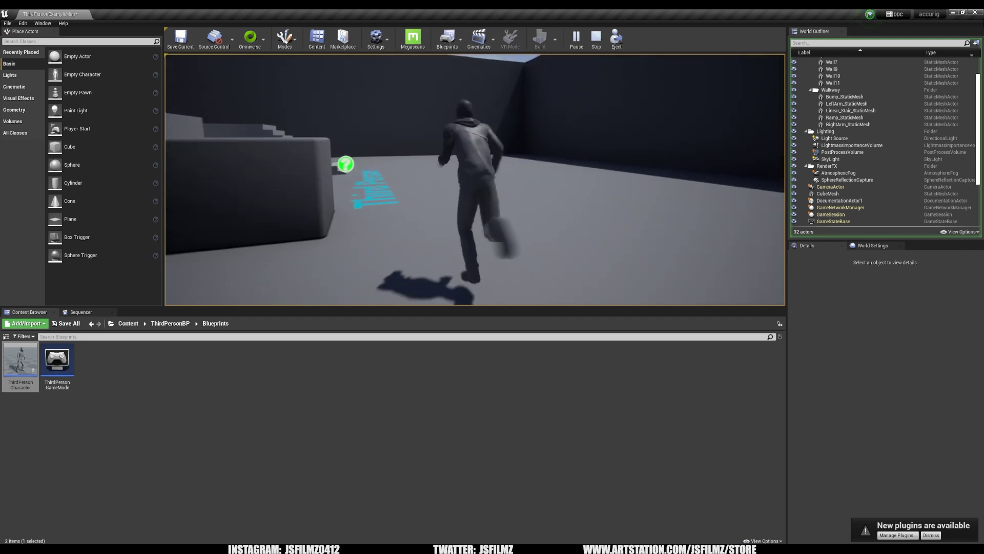
key(w)
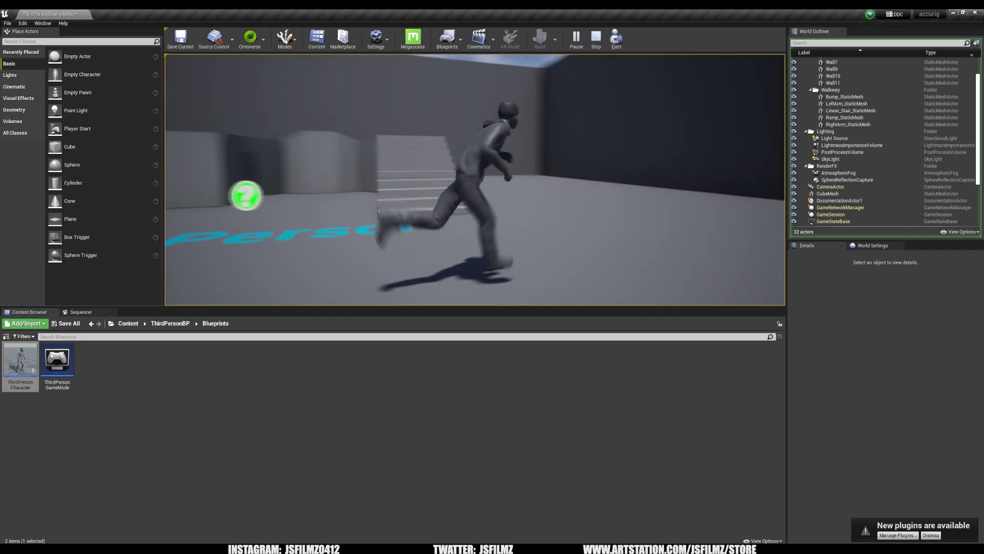
key(w)
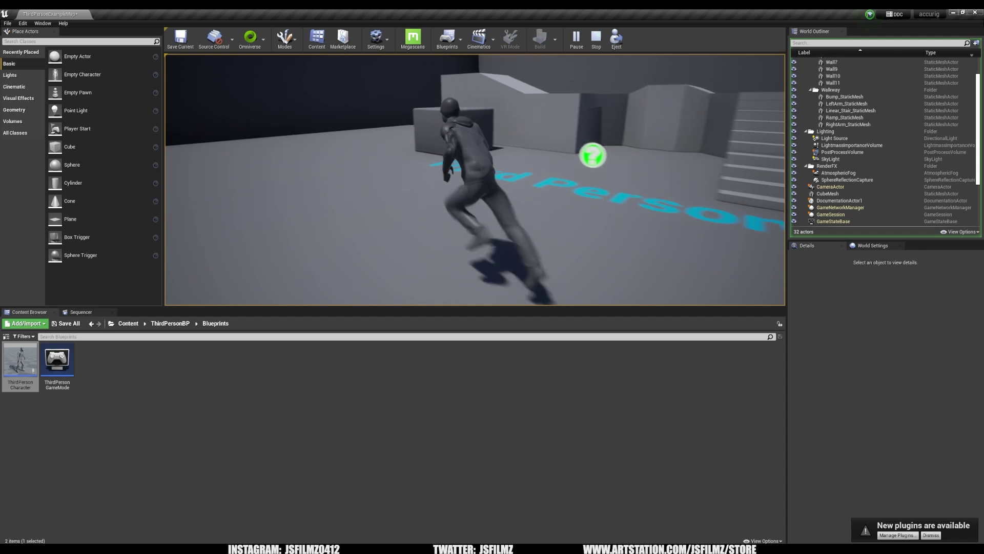
key(w)
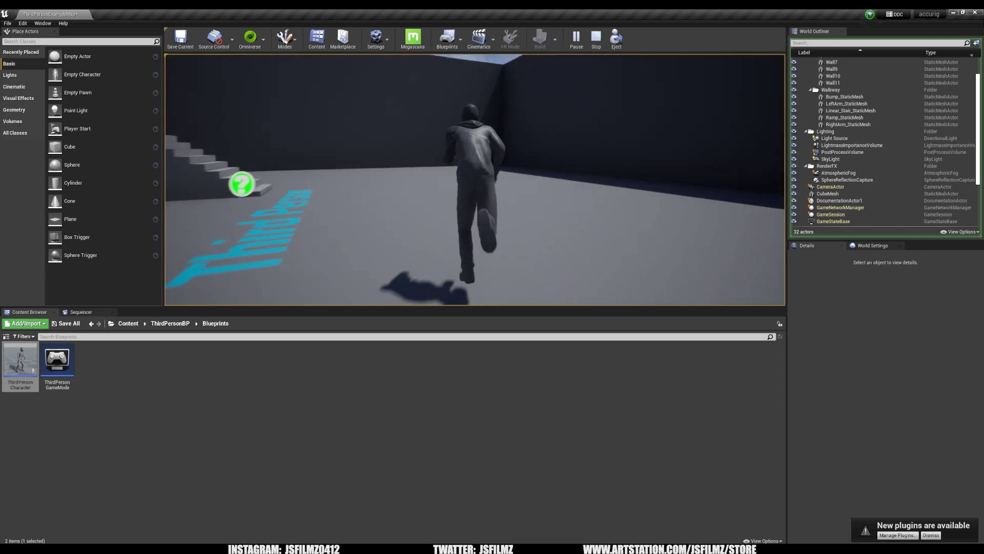
Let the character stop to idle, then run it away from the camera and back toward the stairs
key(w)
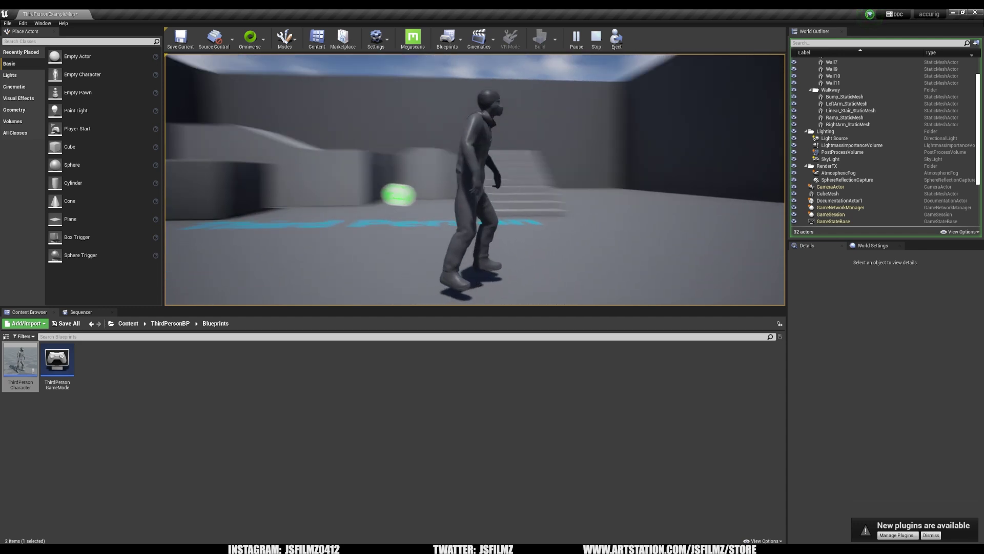
key(w)
key(w)
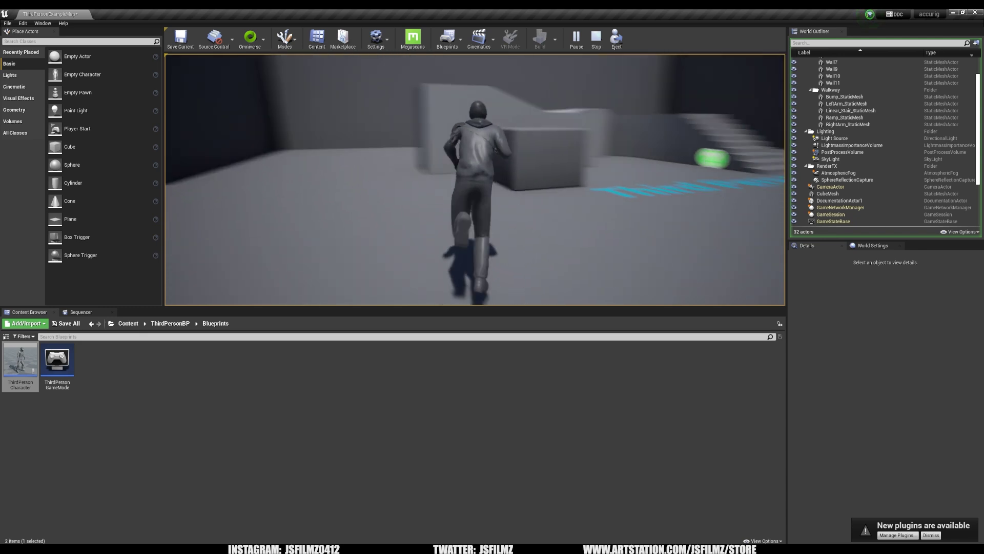
key(w)
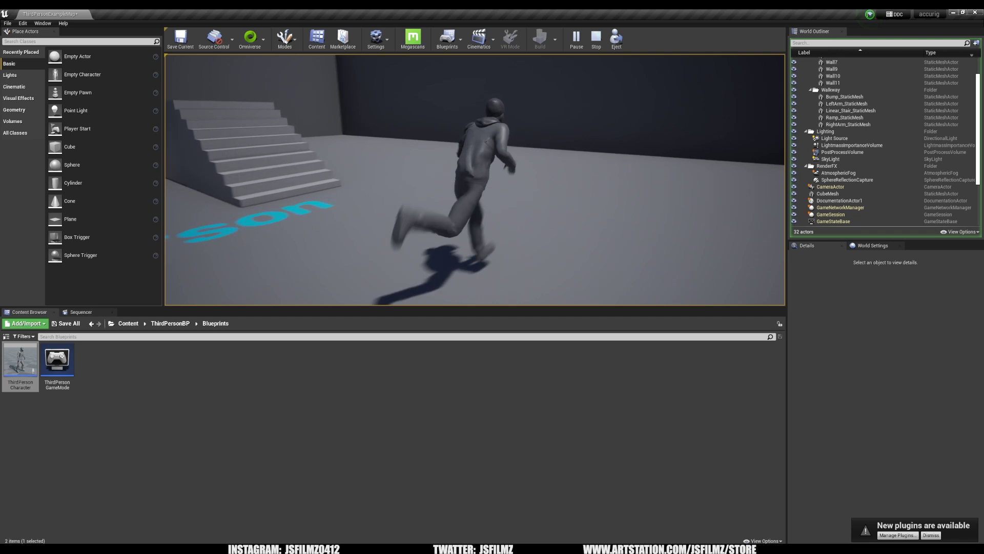
key(w)
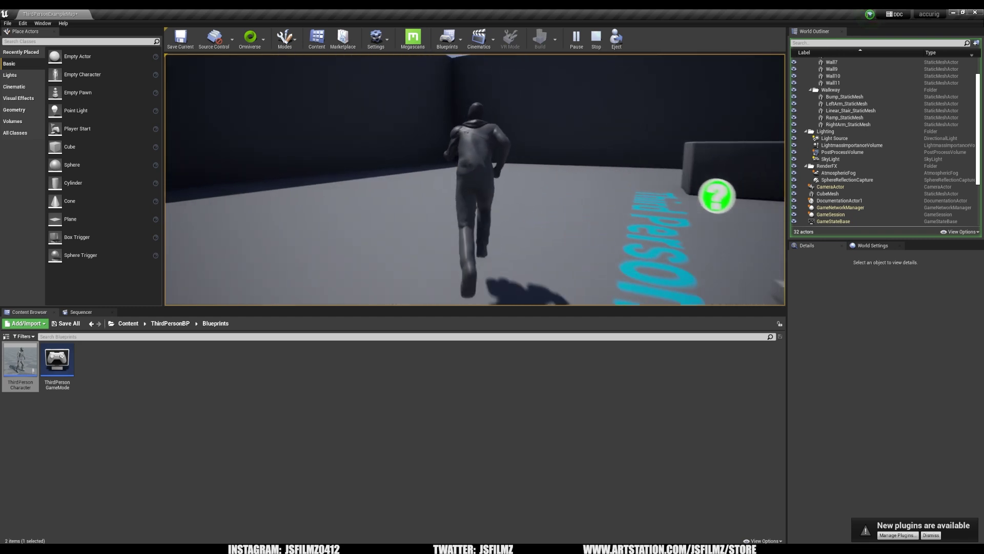
key(w)
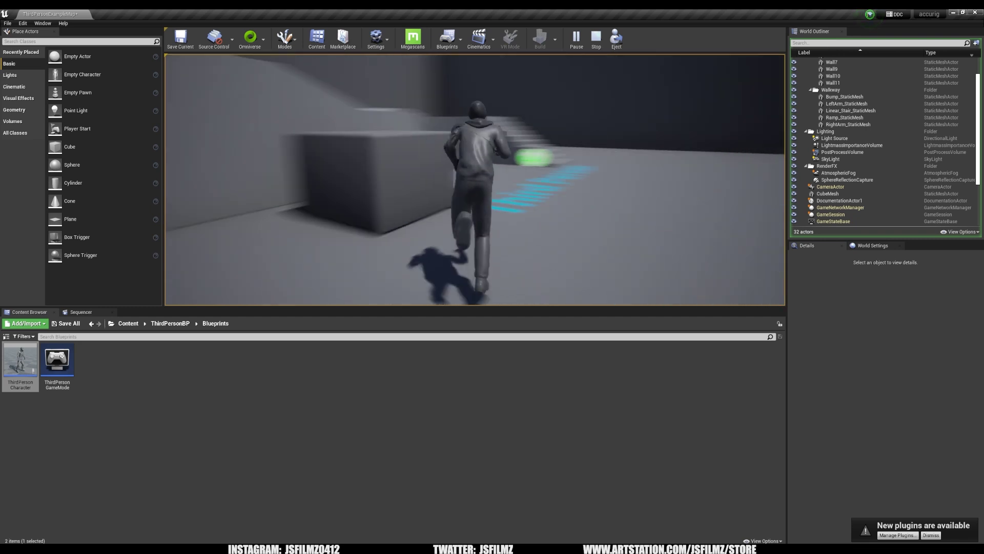
key(w)
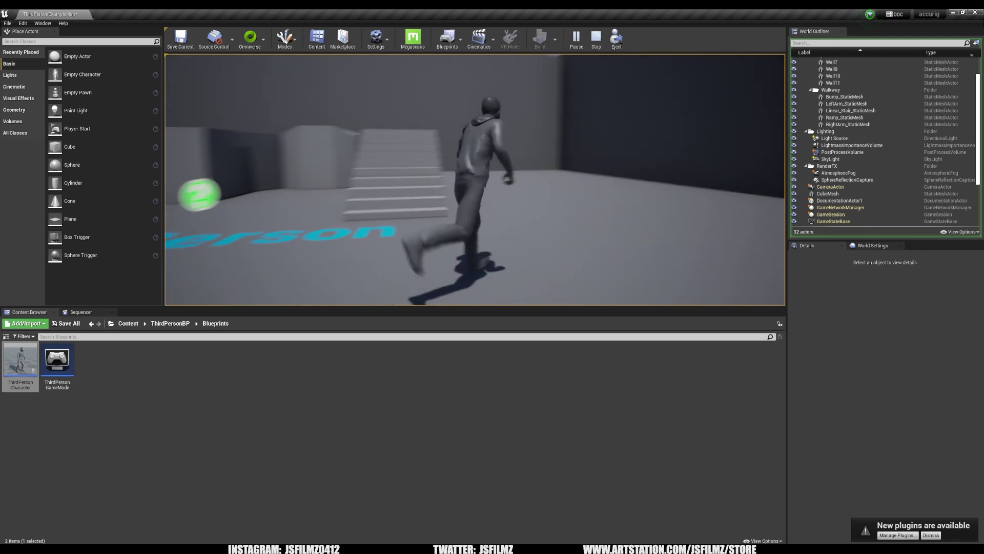